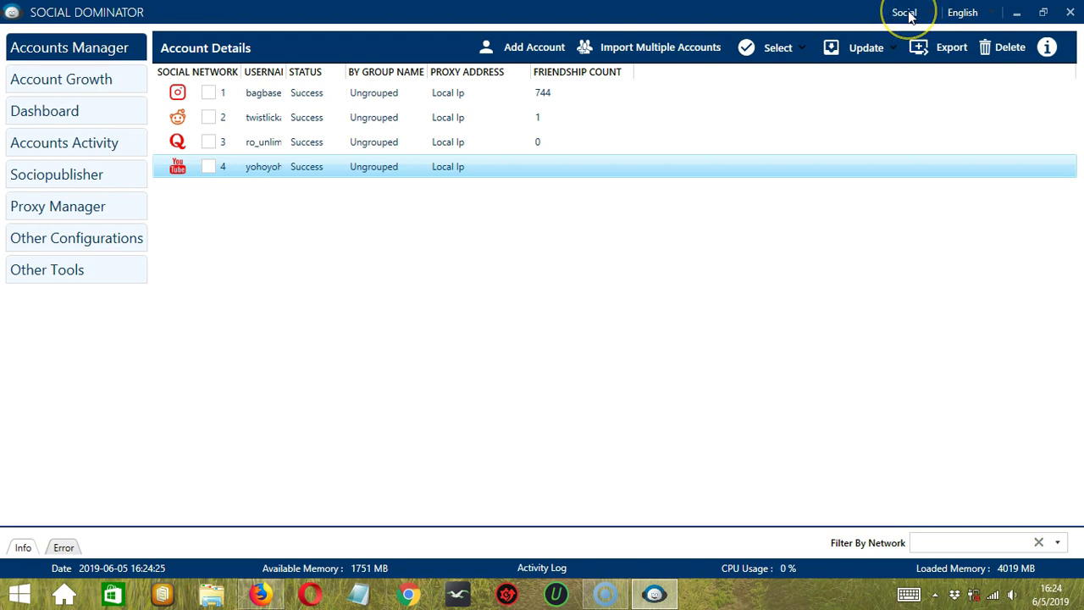
Step: Start a new Sociopublisher campaign and set the single post's description to "Happy"
left_click(120, 176)
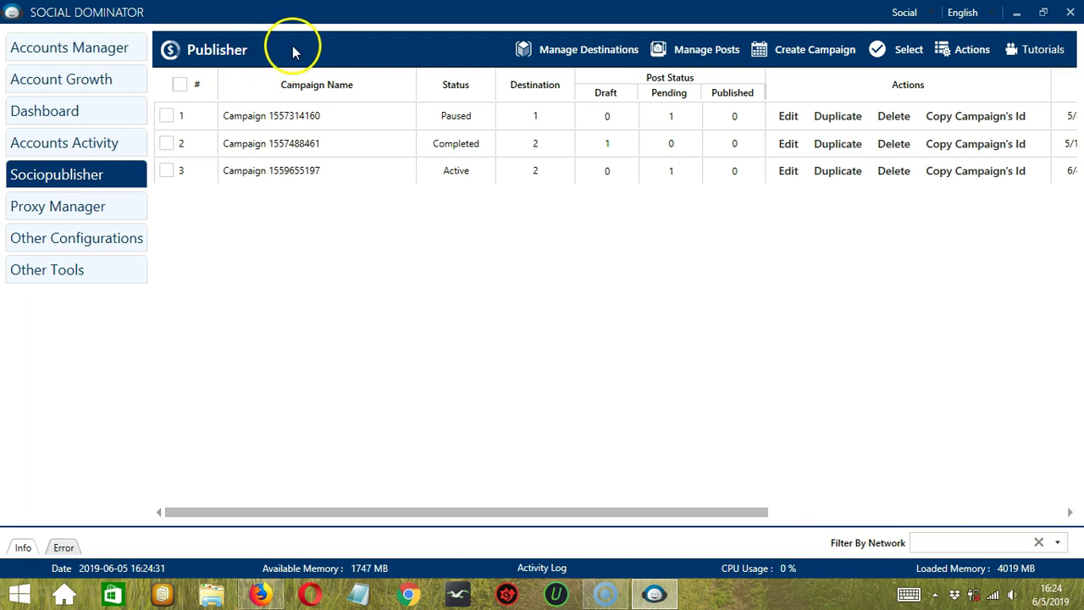
left_click(809, 53)
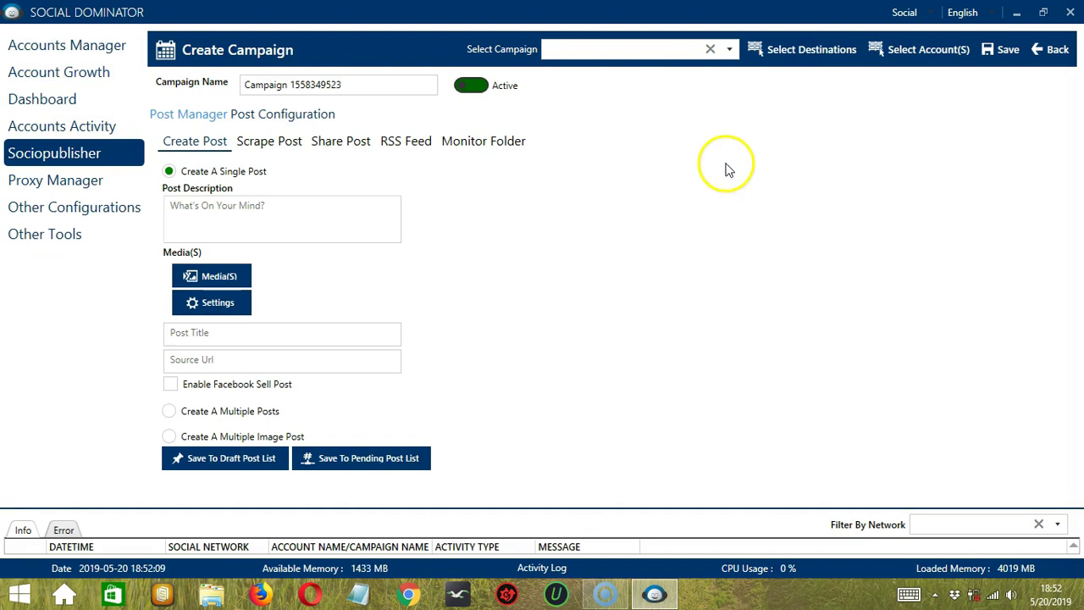
left_click(356, 85)
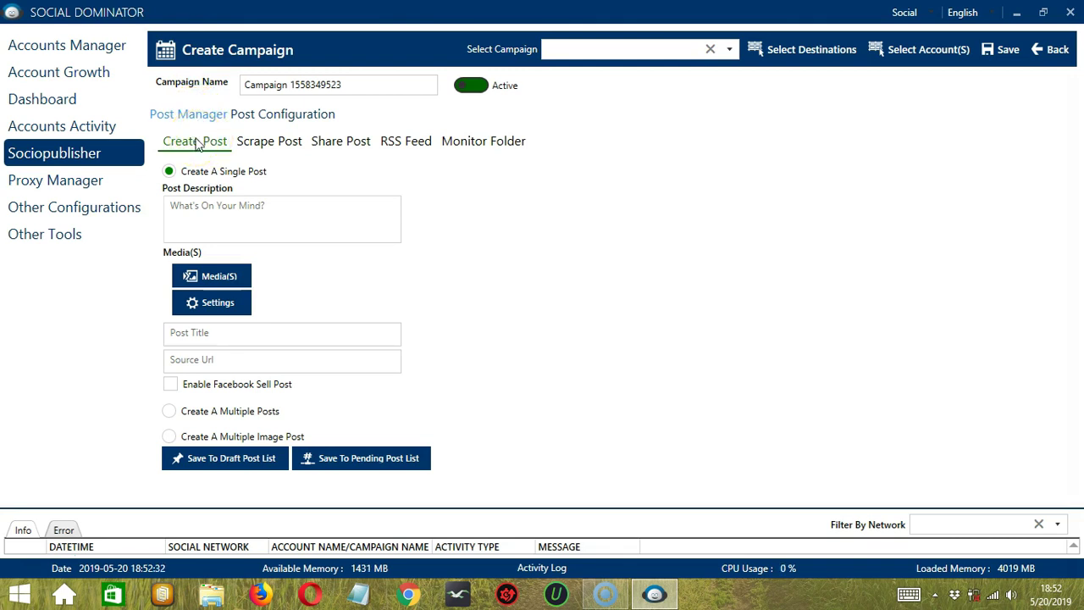
left_click(208, 213)
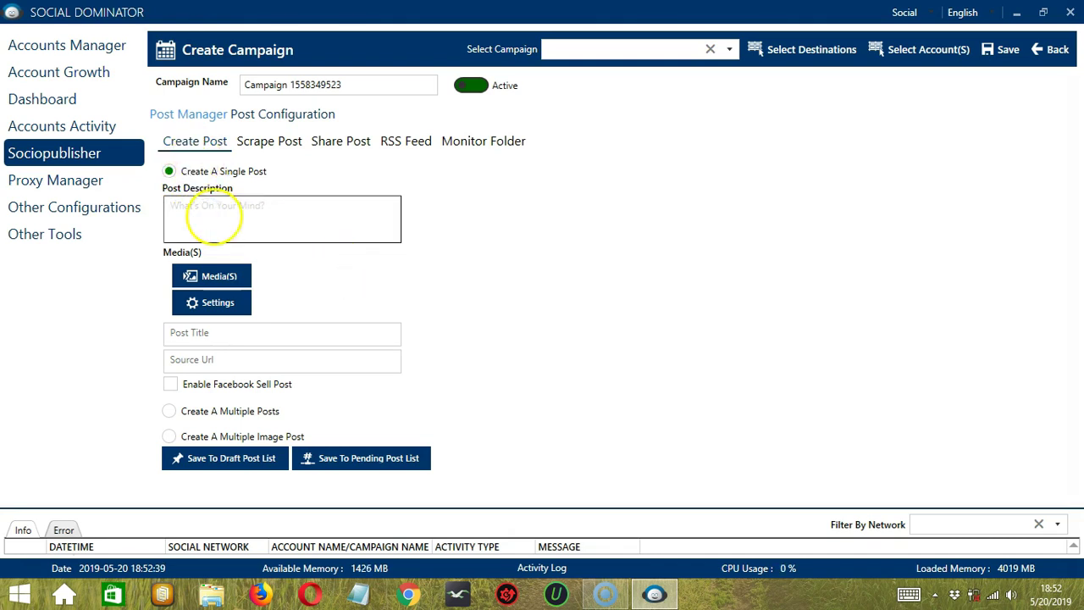
type("Happy")
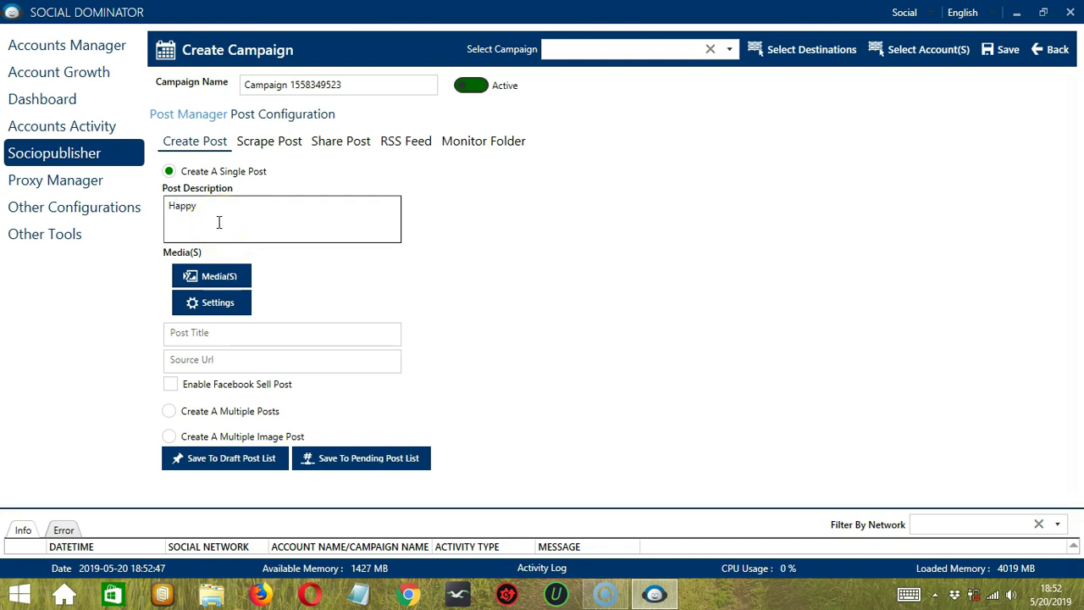
Step: Attach youtube.png from the Desktop as the single post's media
left_click(222, 273)
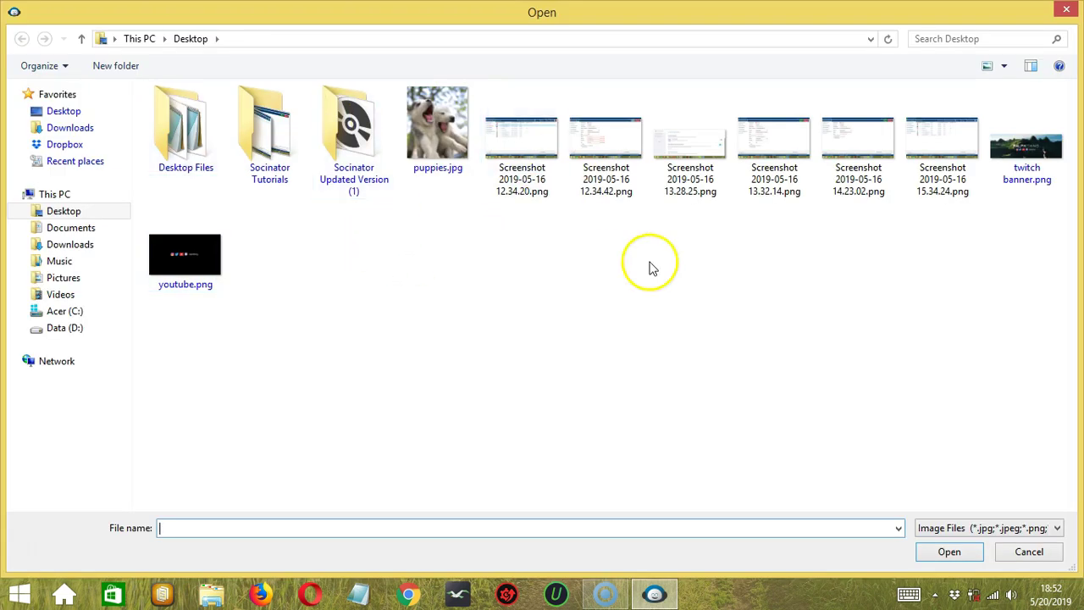
left_click(176, 264)
left_click(961, 564)
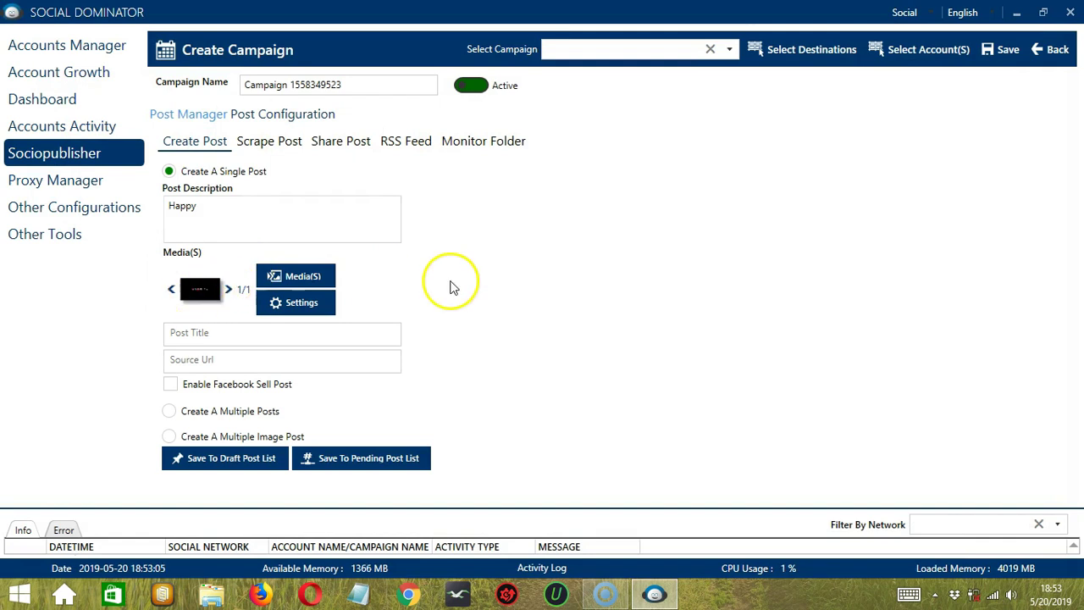
Step: Try the Expire Date option in the post's general settings and save the settings without an expiry date
left_click(328, 305)
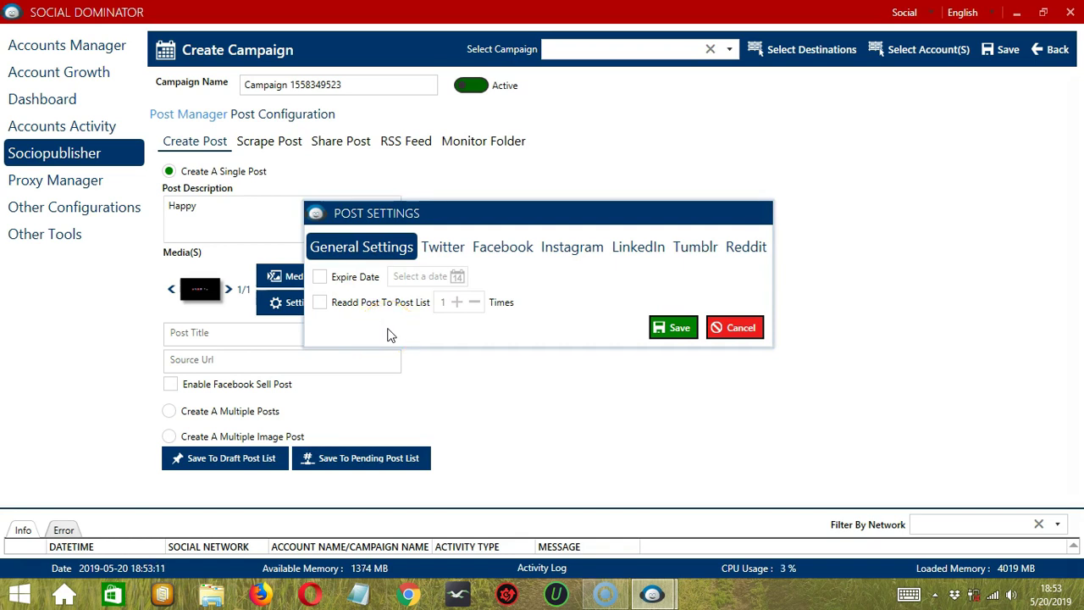
left_click(320, 278)
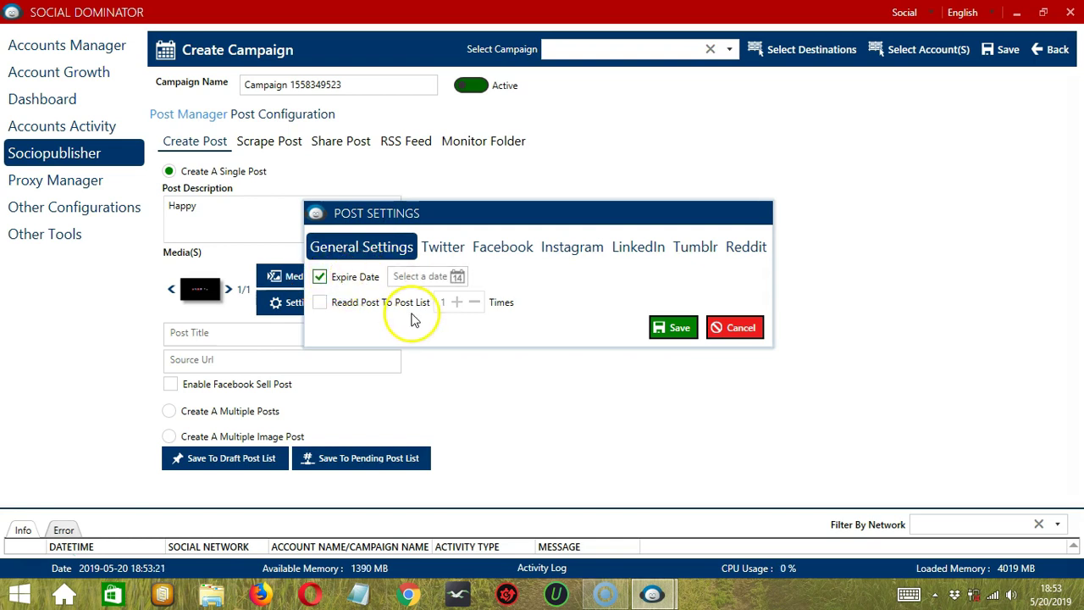
left_click(457, 280)
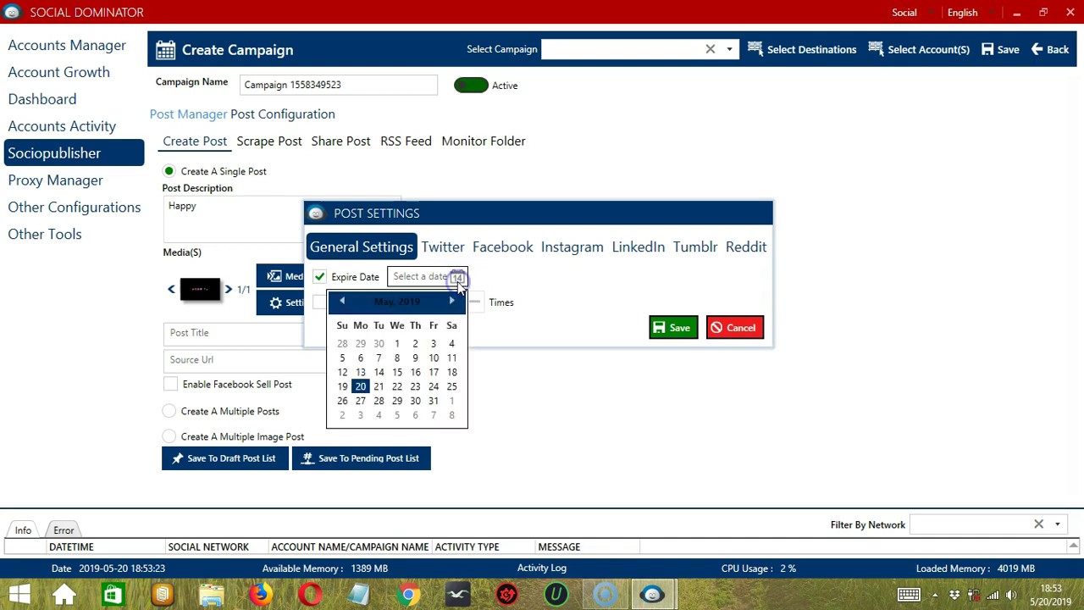
left_click(457, 279)
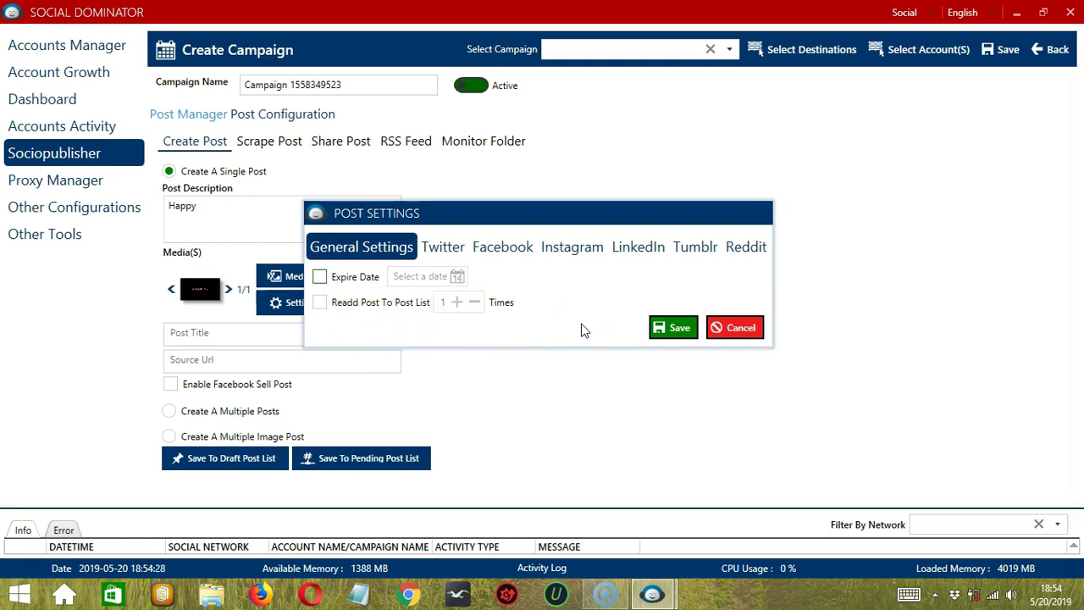
left_click(671, 330)
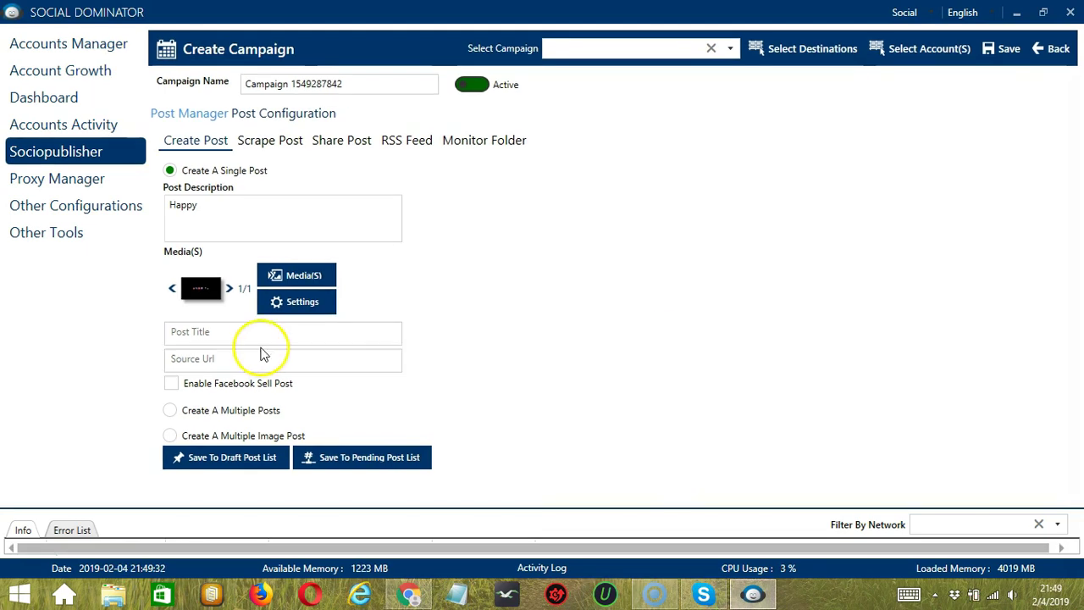
Step: Enable the Facebook sell post option for the single post, leaving its title and source URL empty
left_click(259, 335)
left_click(286, 354)
left_click(245, 383)
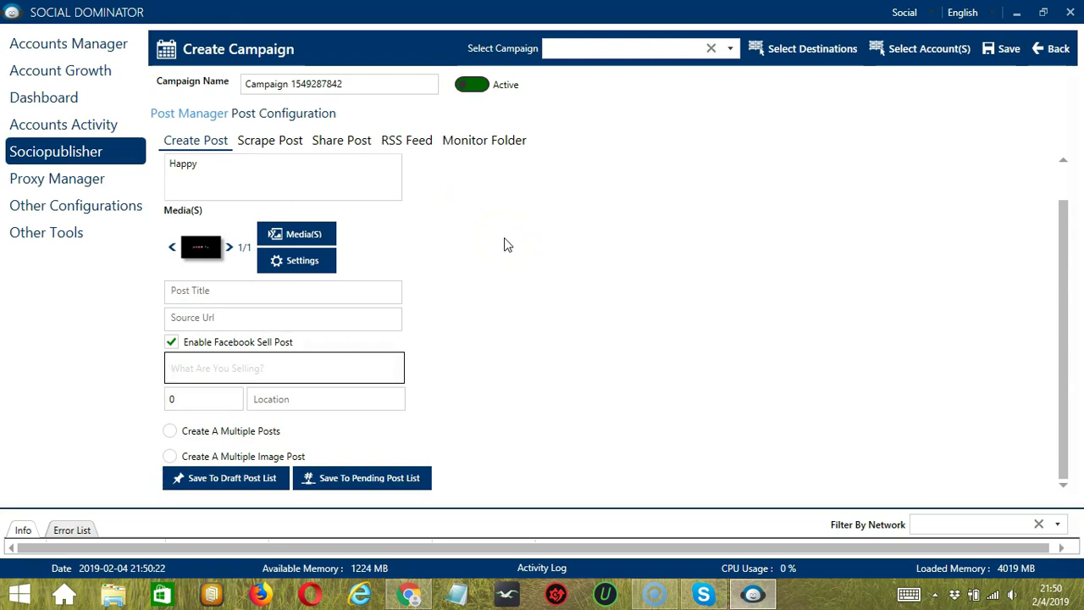
Step: Switch the campaign to multiple posts and add a post with the description "Happy"
left_click(172, 433)
left_click(233, 224)
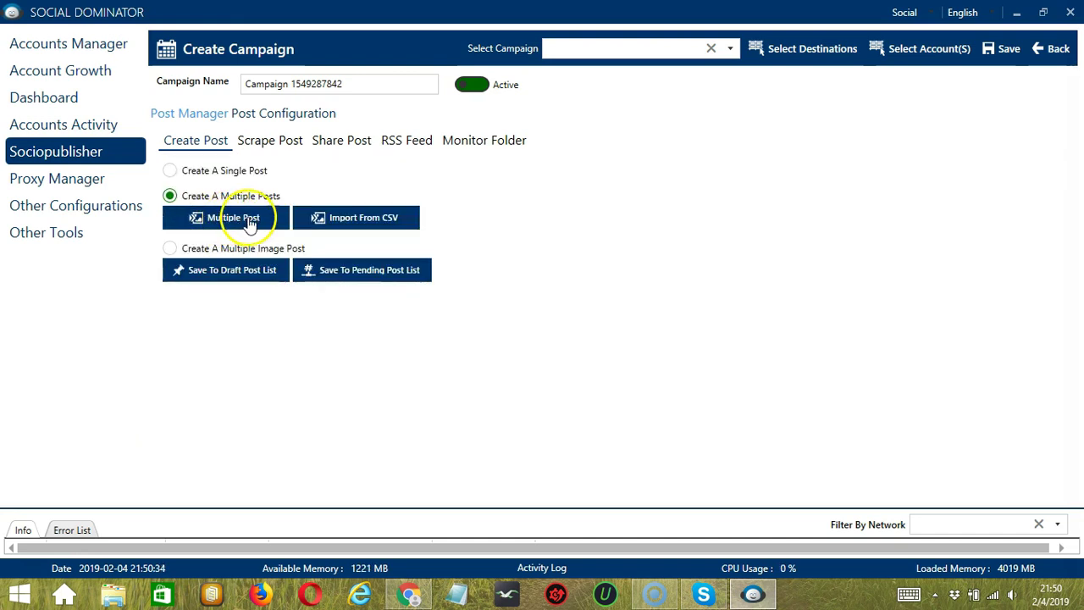
left_click(250, 224)
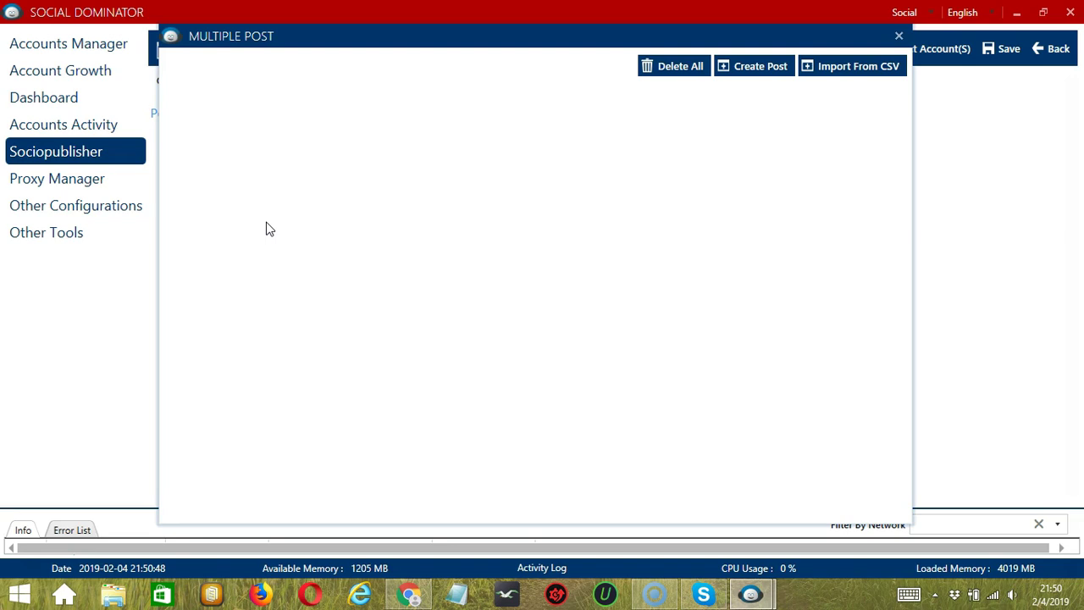
left_click(751, 76)
left_click(317, 224)
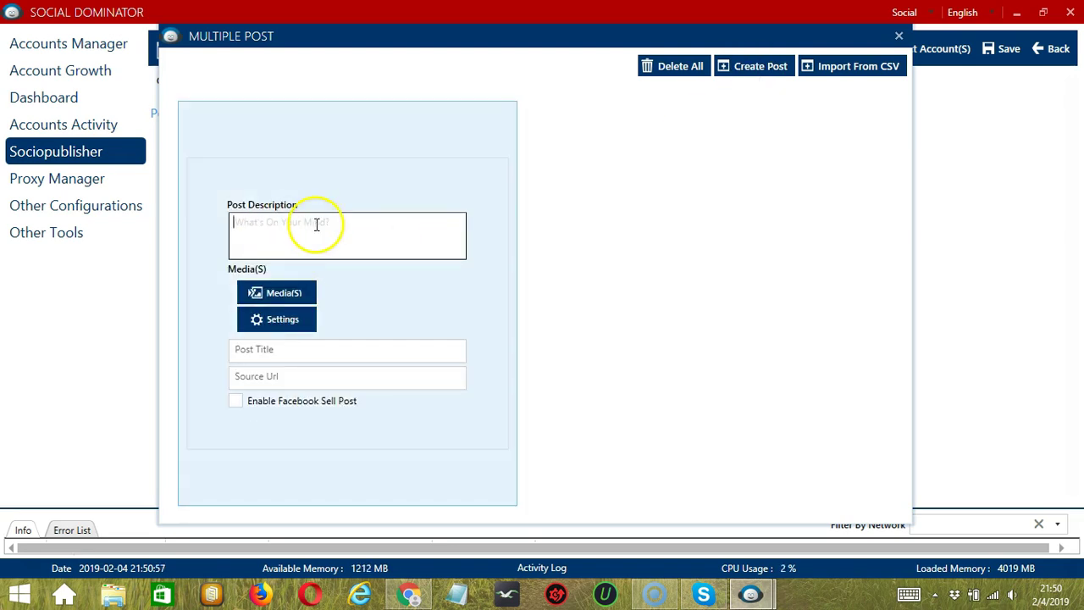
type("Happy")
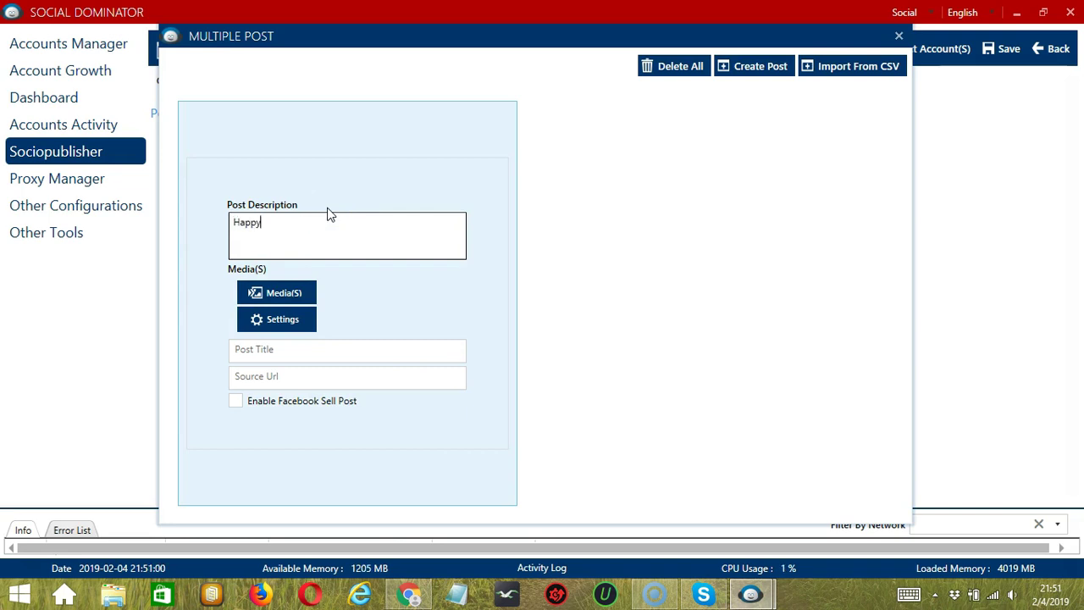
Step: Attach youtube.png from the Desktop to the post in the multiple post list
left_click(306, 292)
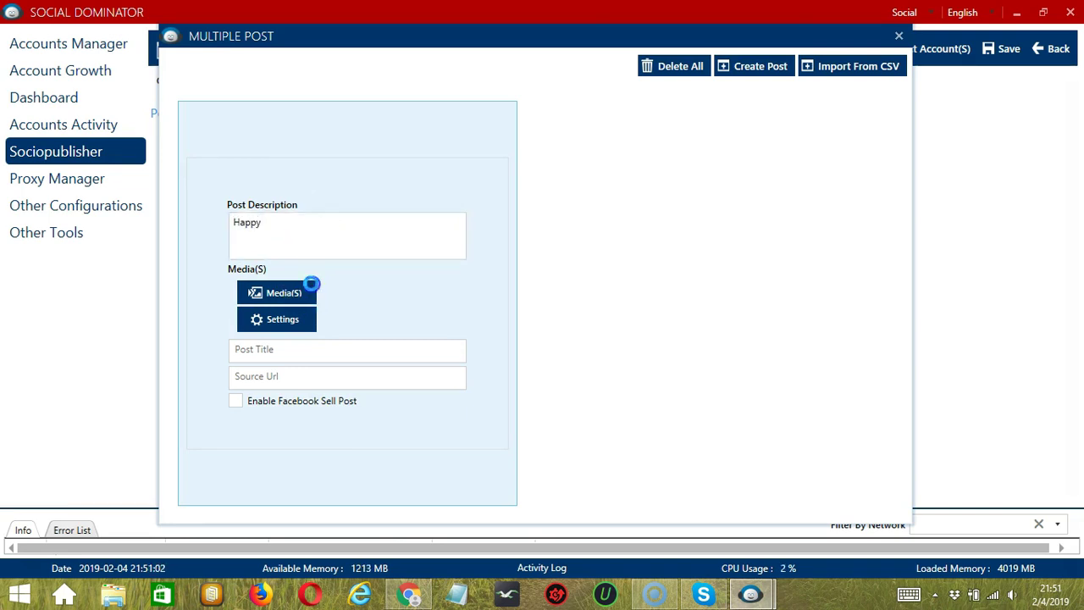
scroll(225, 470, "down", 4)
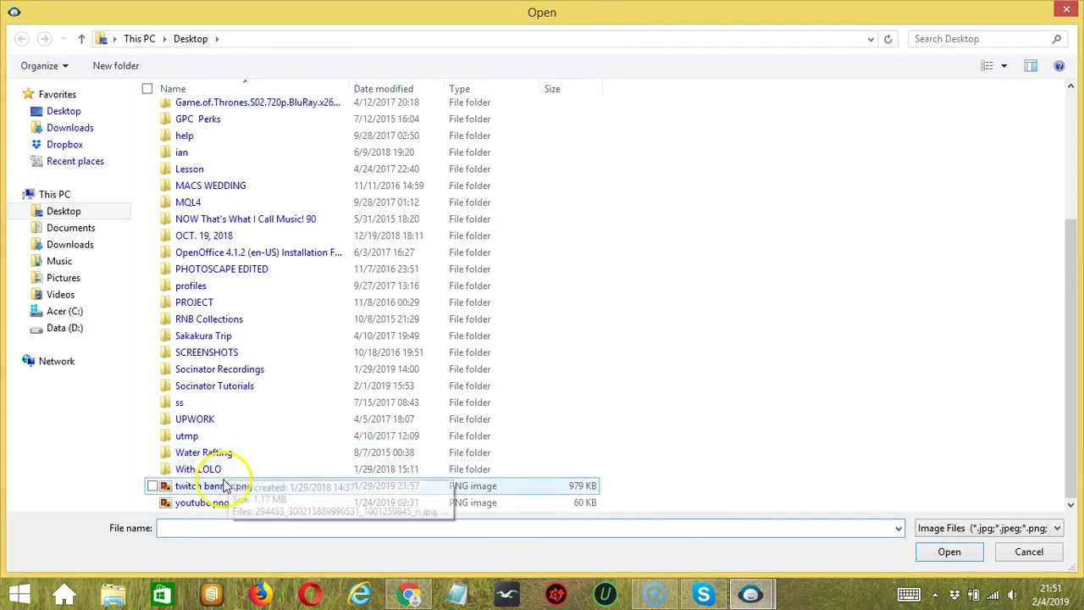
left_click(218, 505)
left_click(949, 552)
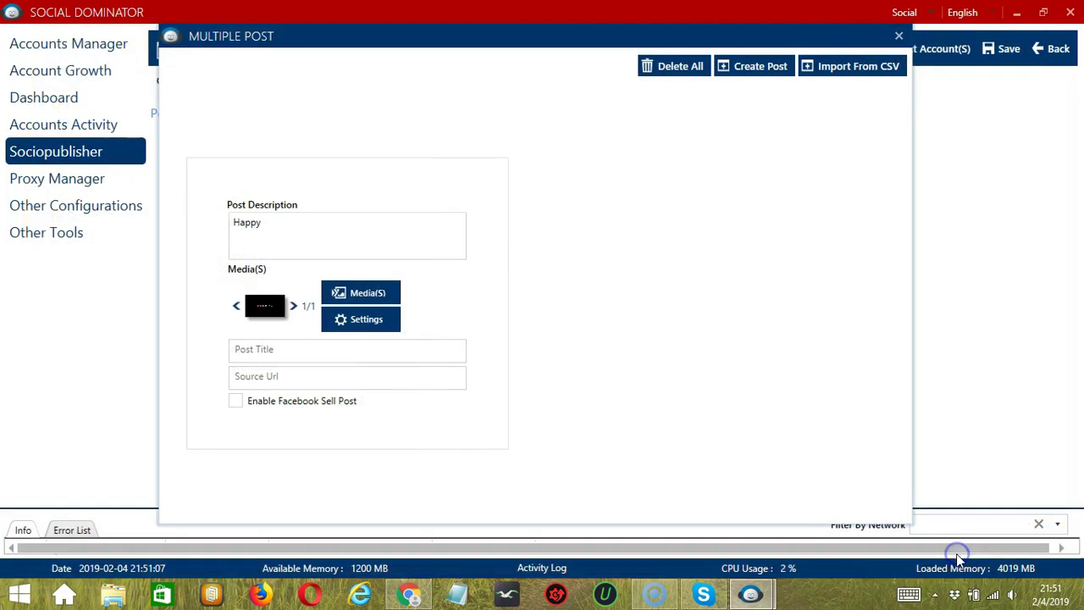
Step: Save the new post's general settings with no options enabled and leave its title and source URL empty
left_click(390, 327)
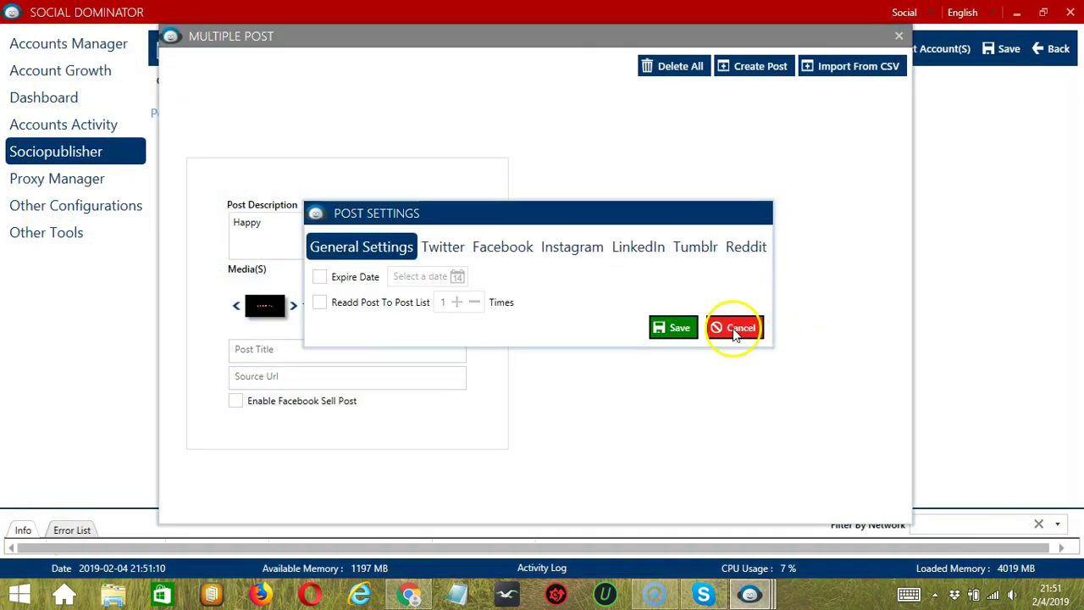
left_click(680, 332)
left_click(319, 353)
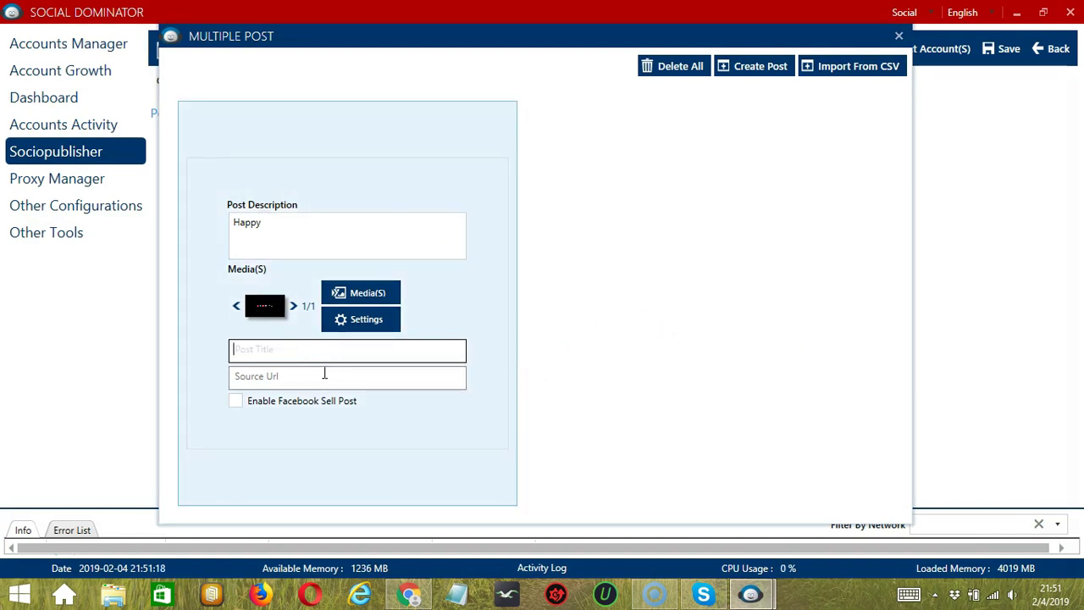
left_click(323, 372)
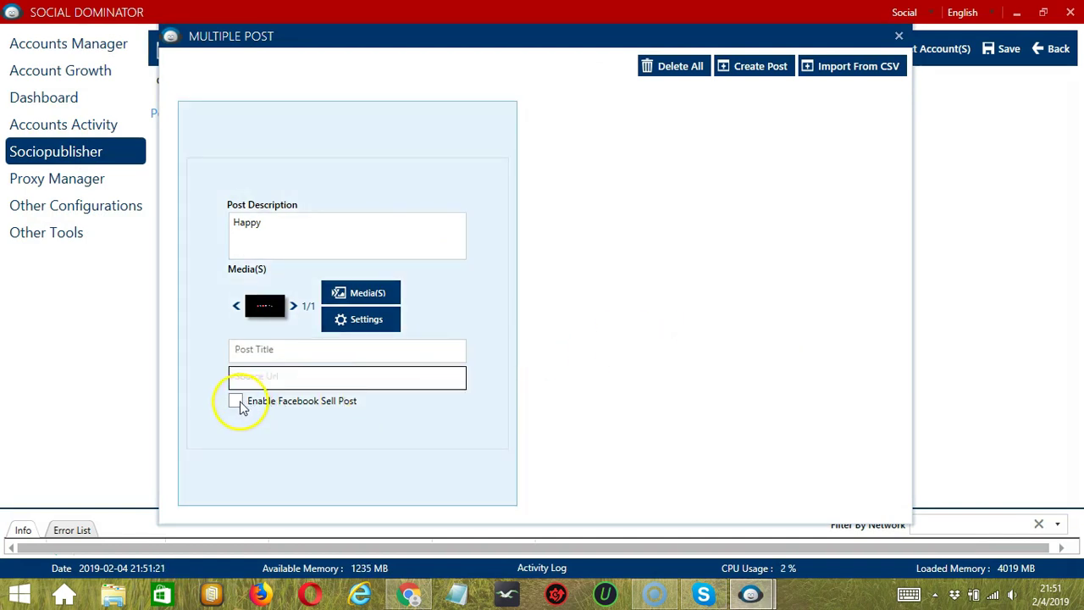
Step: Delete all posts from the multiple post list and close it, cancelling the file selection for the CSV import
left_click(858, 68)
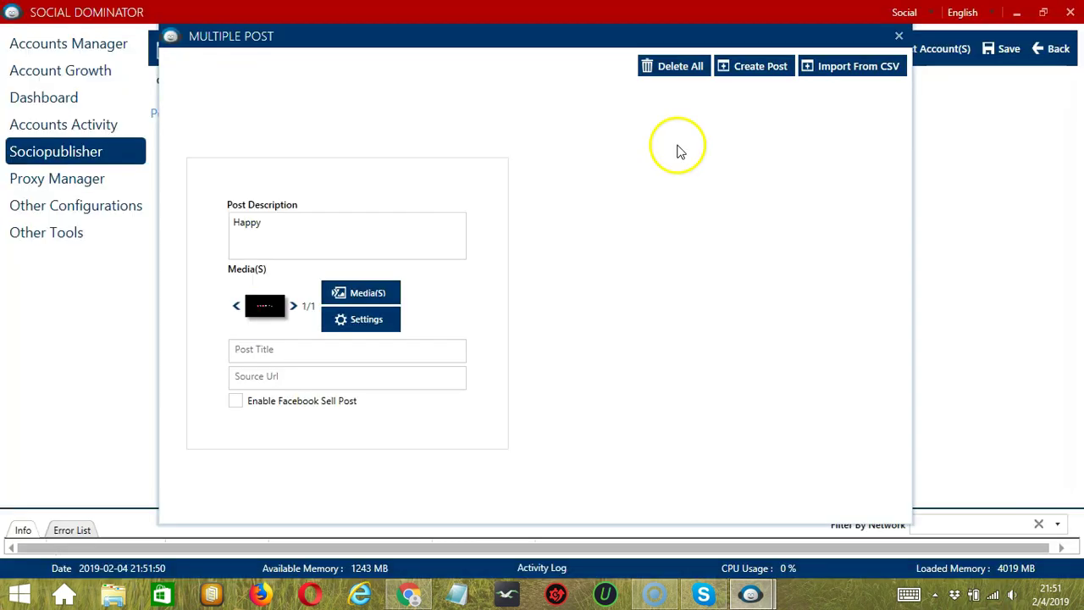
left_click(1040, 555)
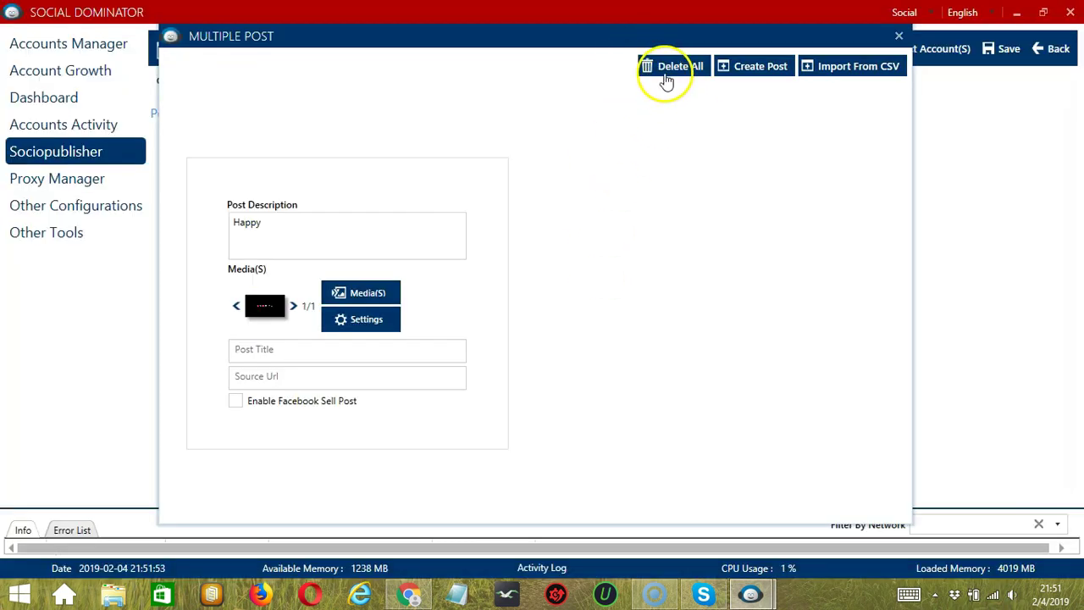
left_click(667, 79)
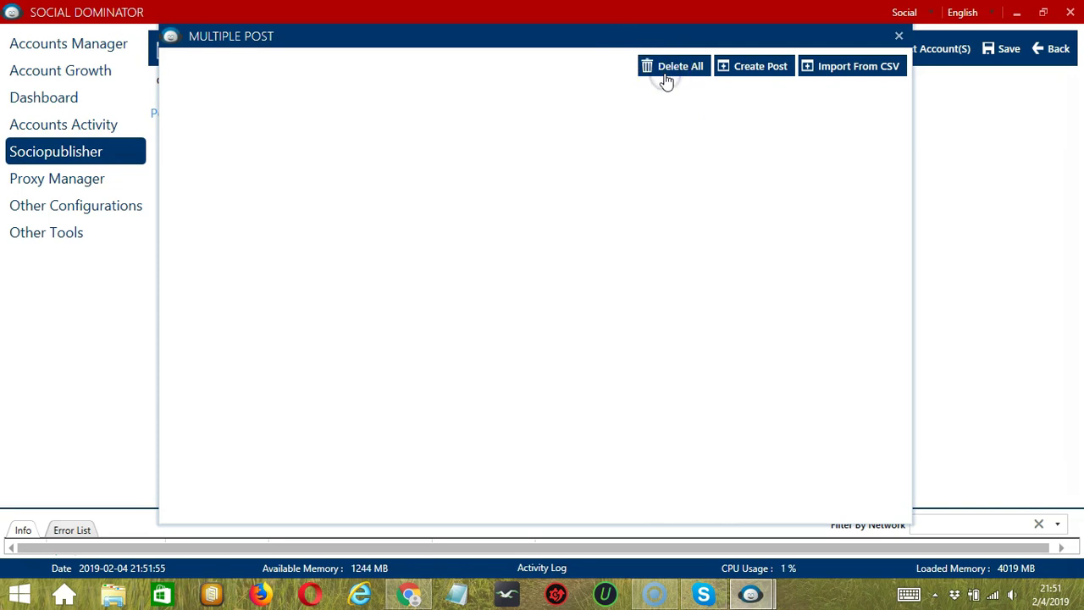
left_click(899, 36)
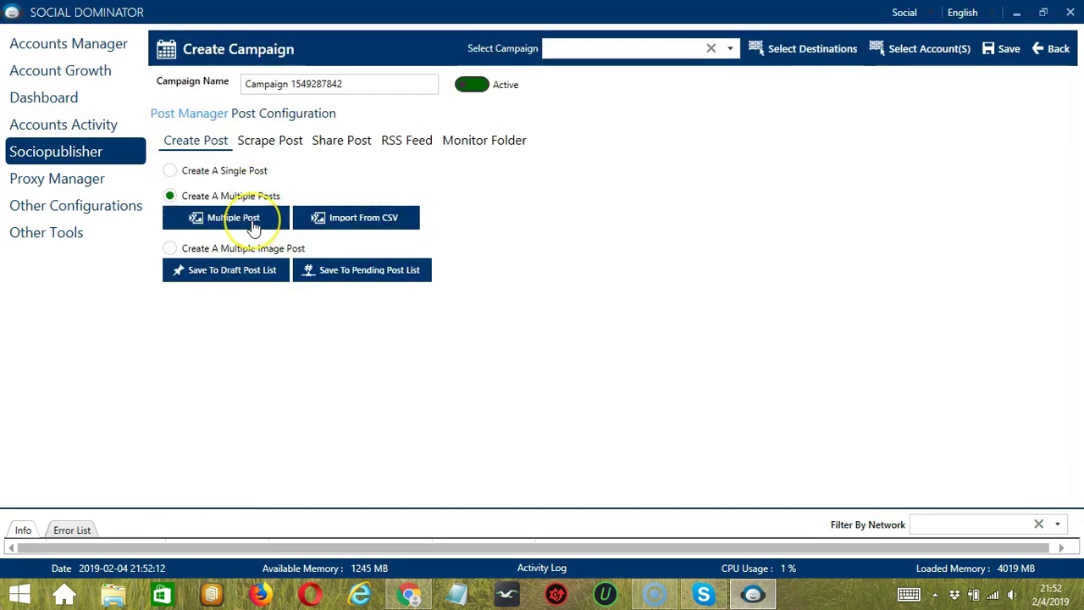
left_click(410, 226)
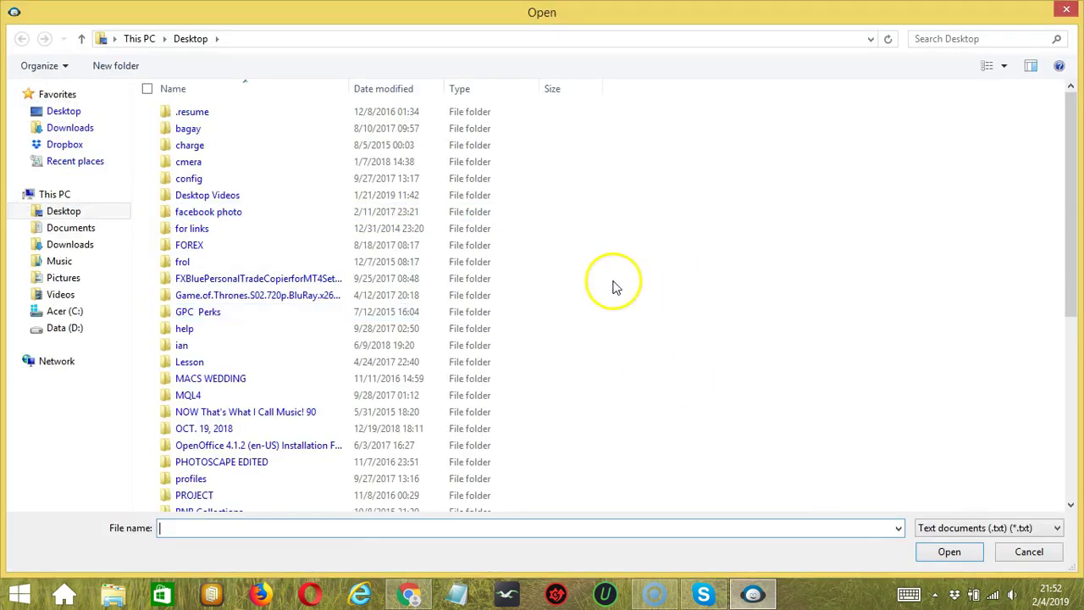
left_click(1036, 559)
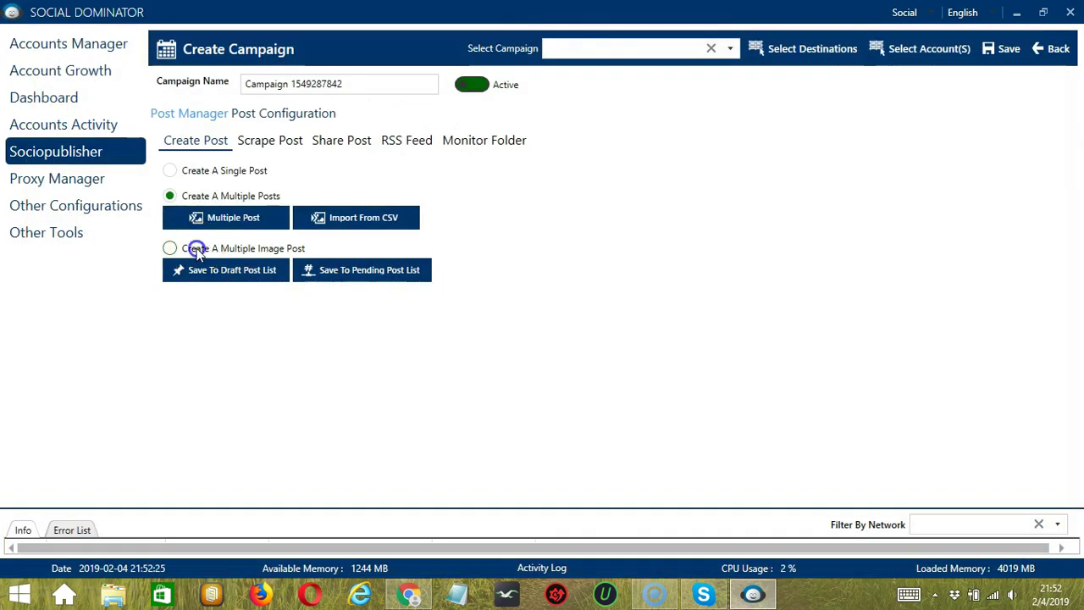
Step: Switch to a multiple image post using Upload Post Description without choosing a file, and enable Add Only Unique Post
left_click(196, 250)
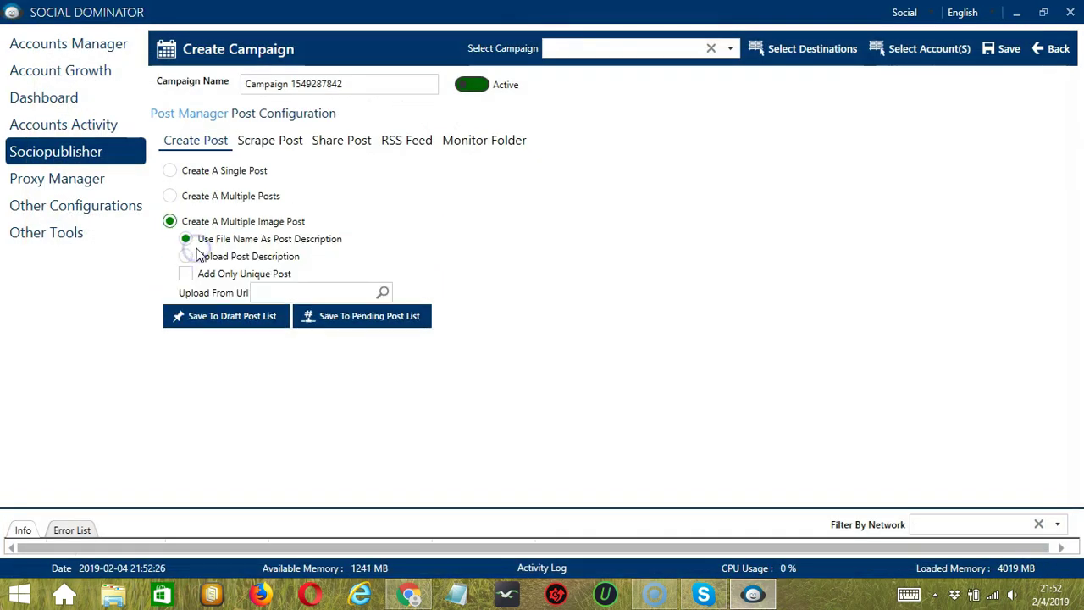
left_click(591, 254)
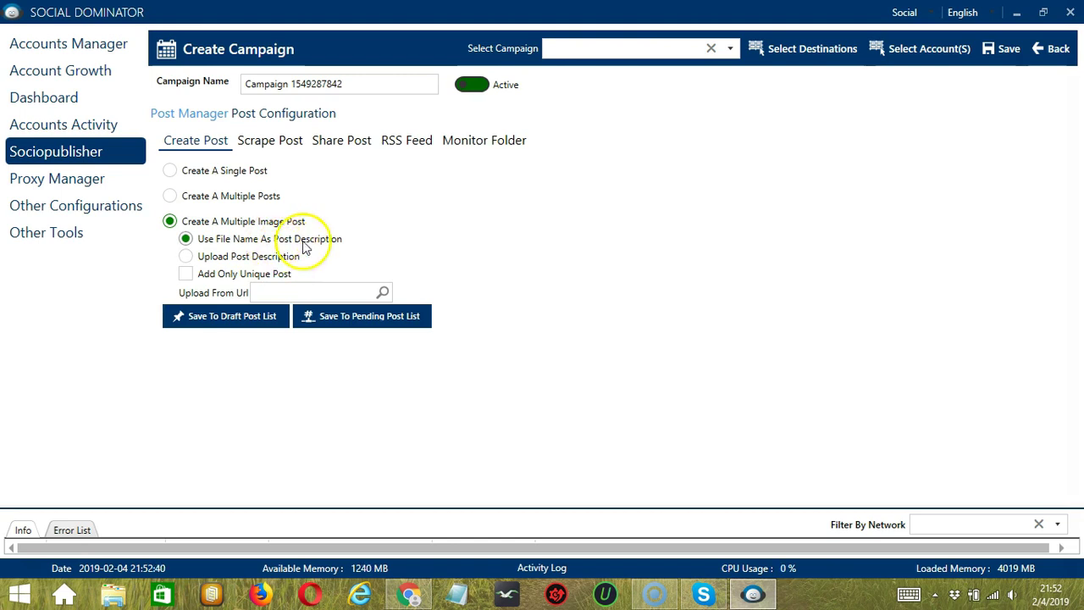
left_click(259, 258)
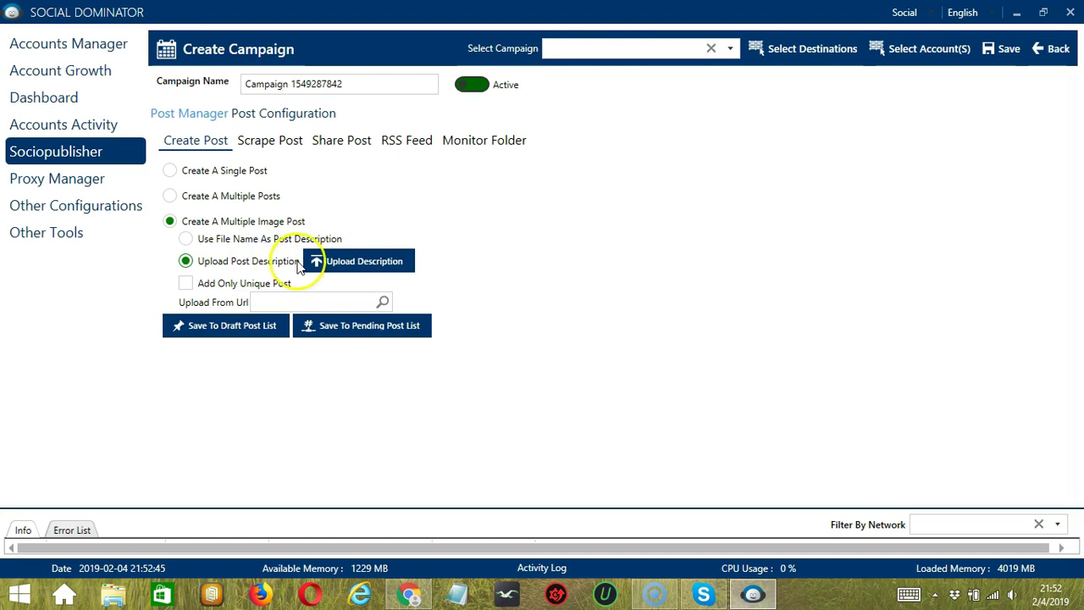
left_click(377, 266)
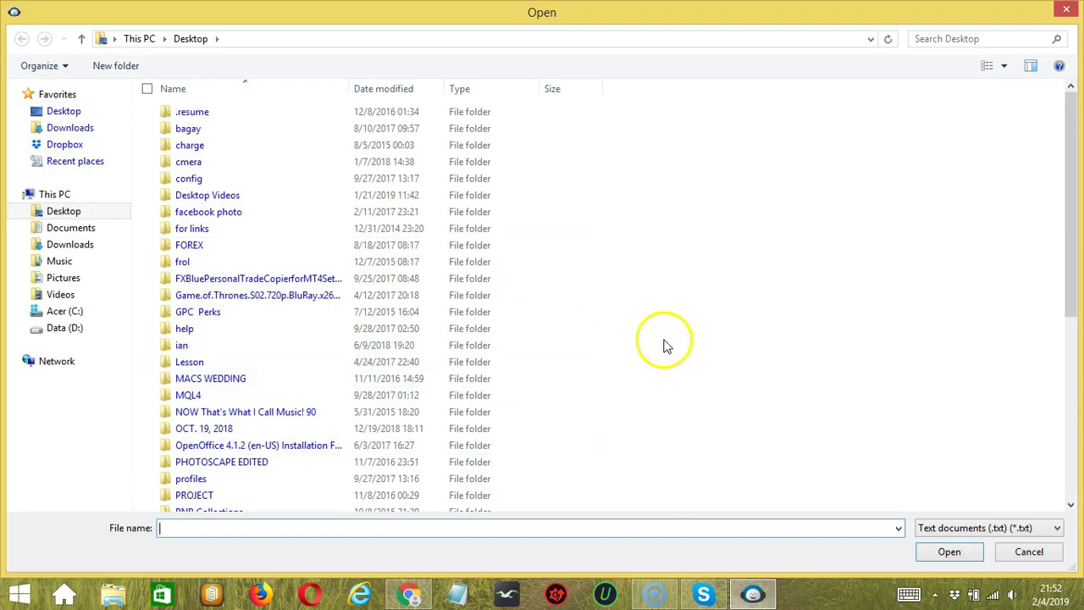
left_click(1029, 552)
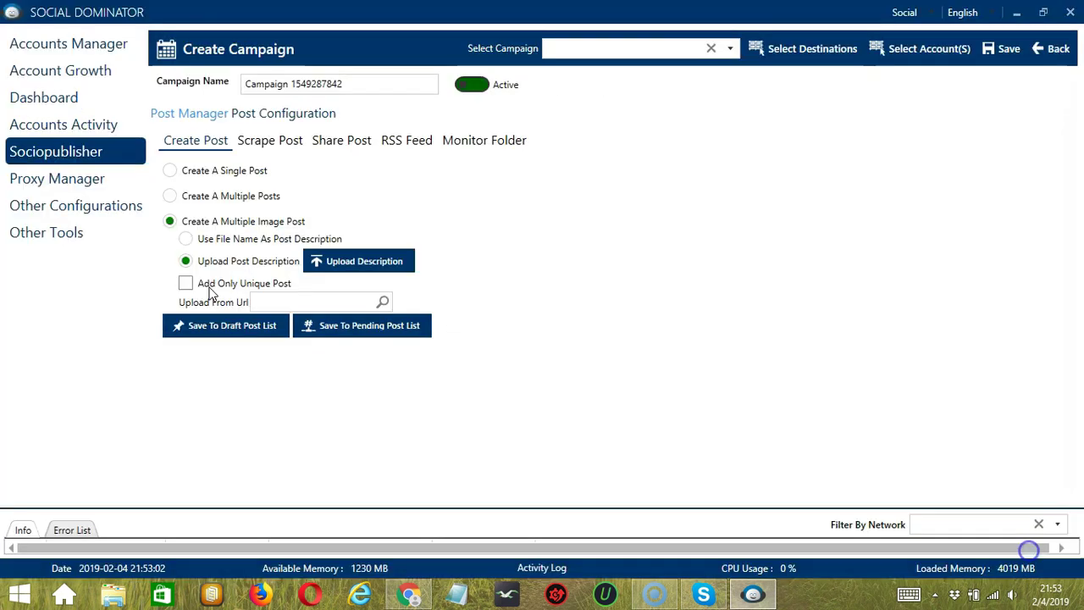
left_click(185, 285)
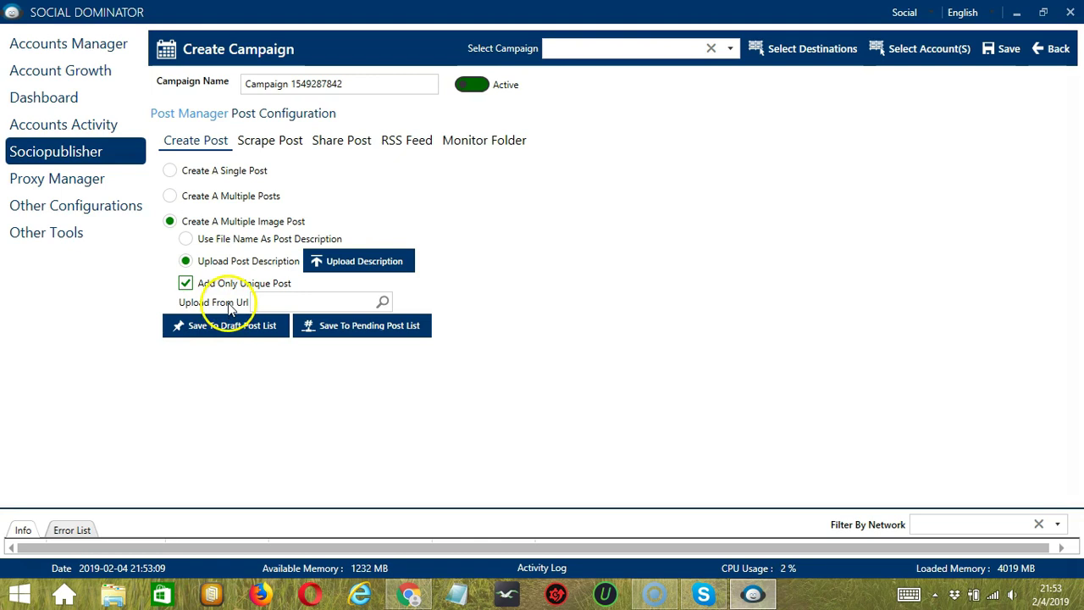
Step: Load images from the Google Images results URL for "smile" into the multiple image post and browse the image previews
left_click(327, 302)
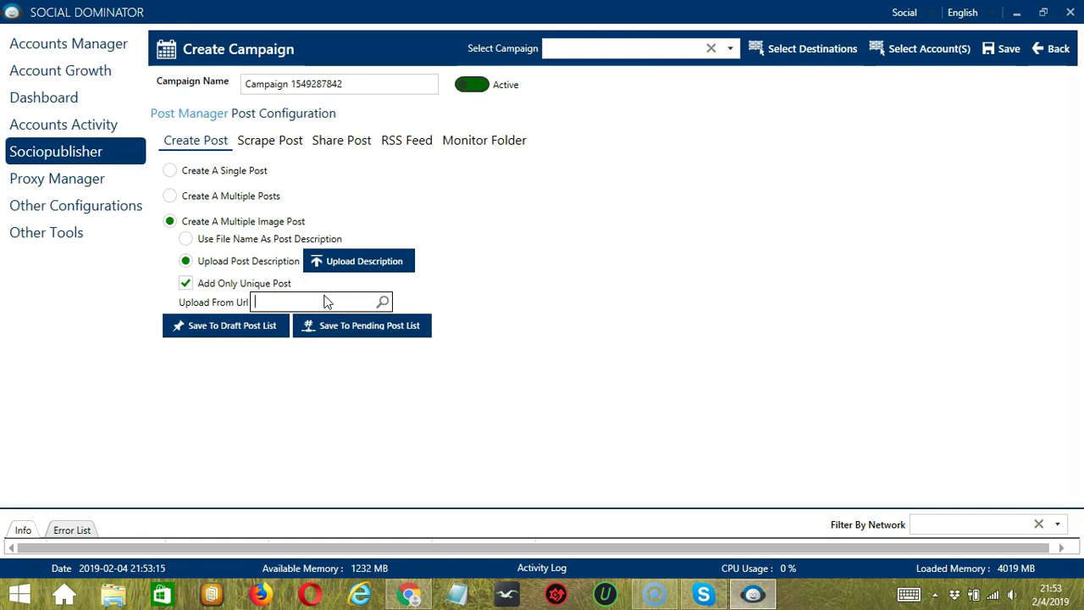
left_click(428, 595)
left_click(250, 40)
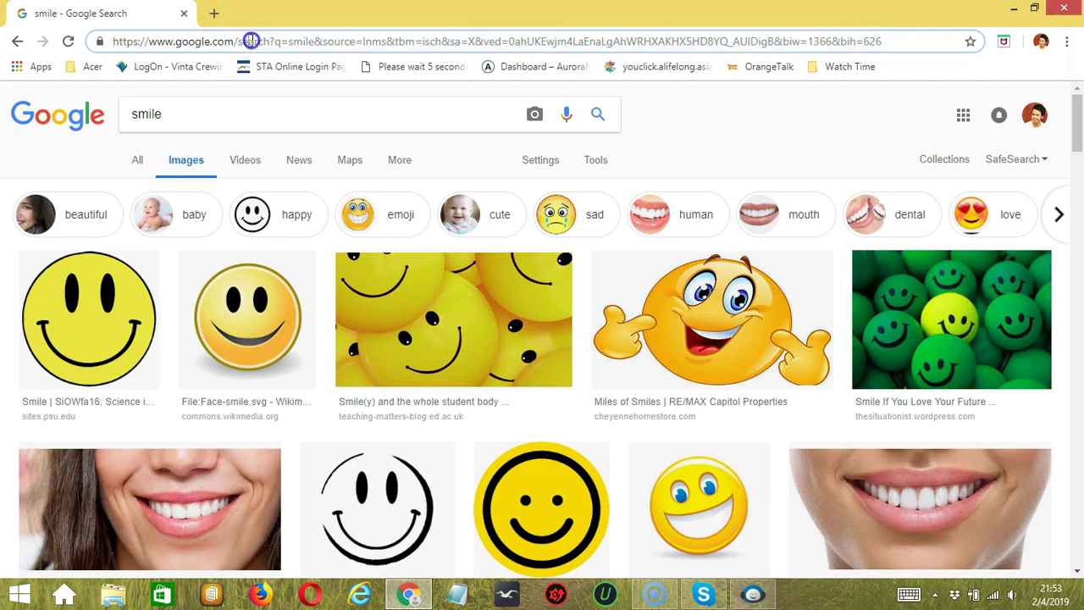
left_click(765, 595)
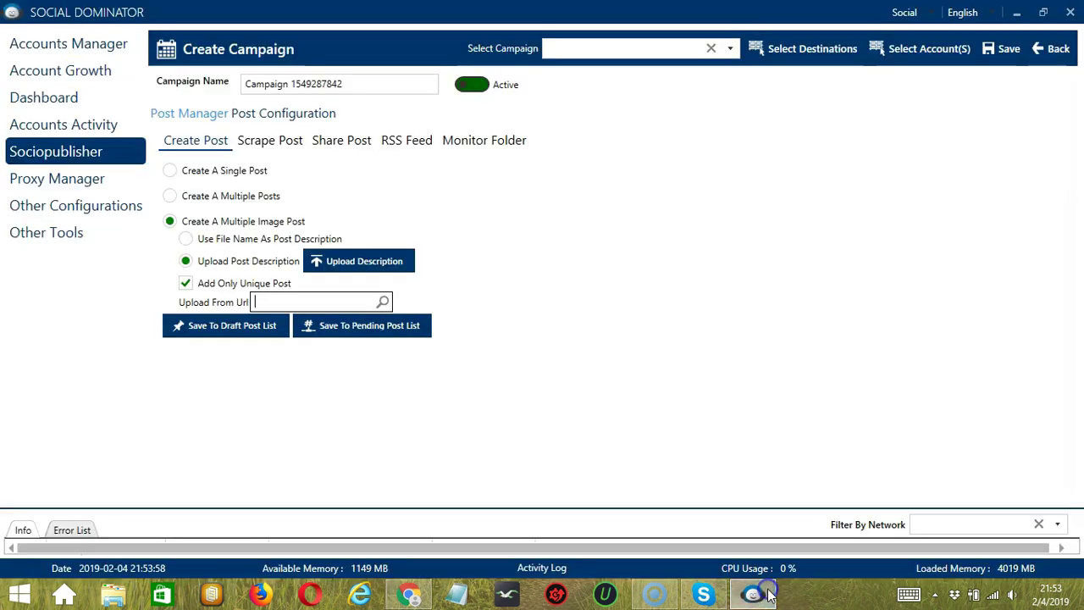
key("ctrl+v")
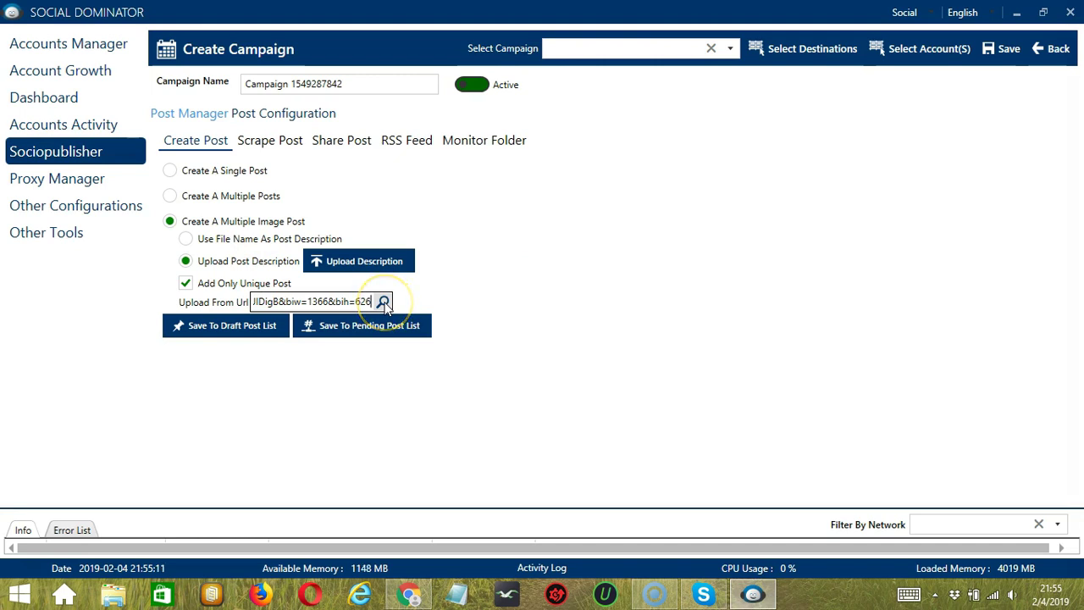
left_click(513, 296)
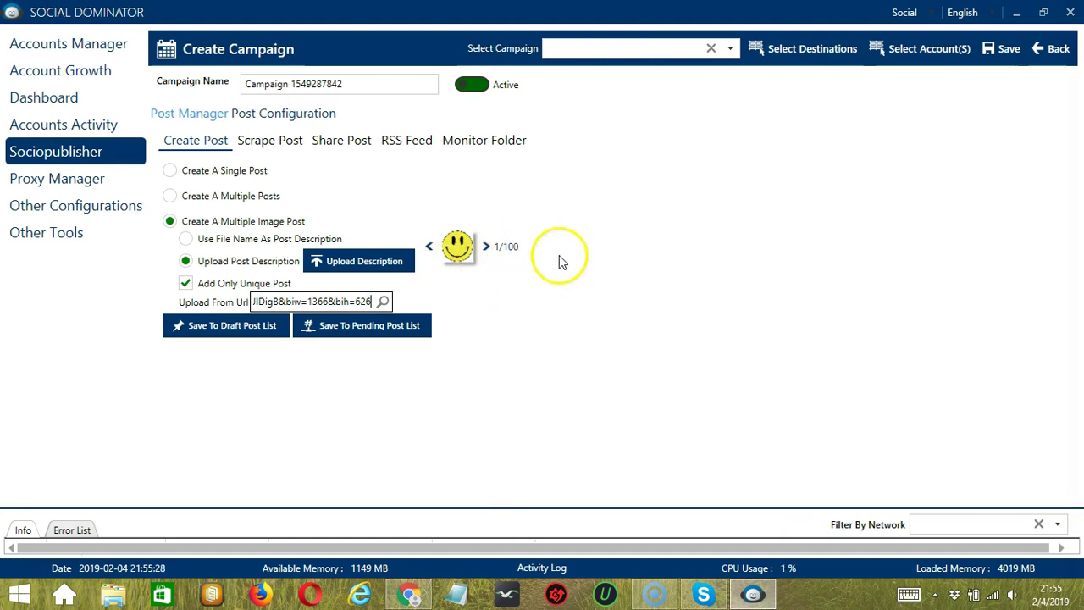
left_click(487, 247)
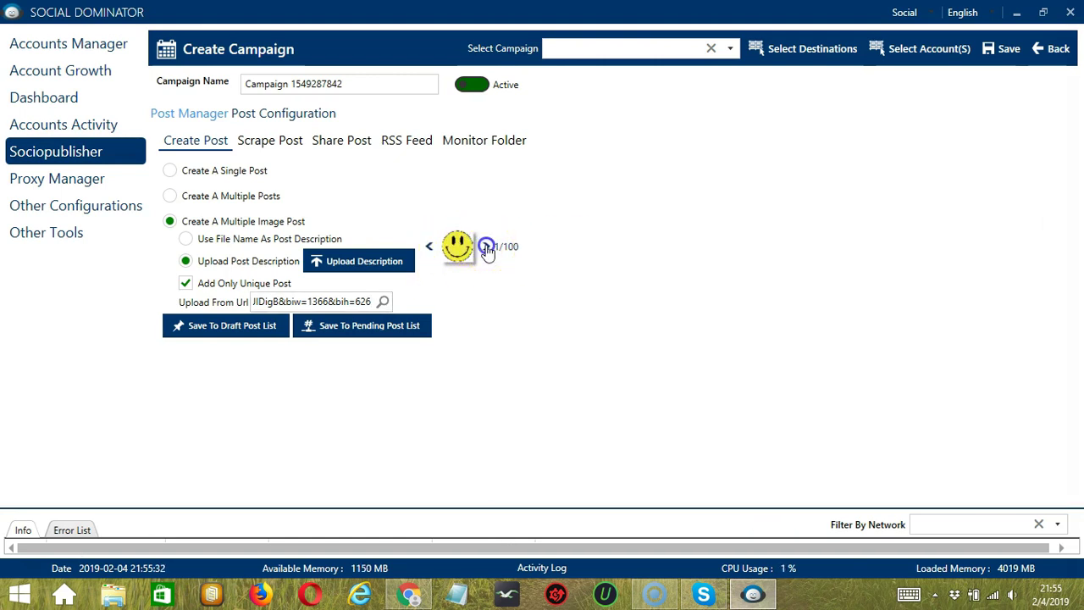
left_click(430, 248)
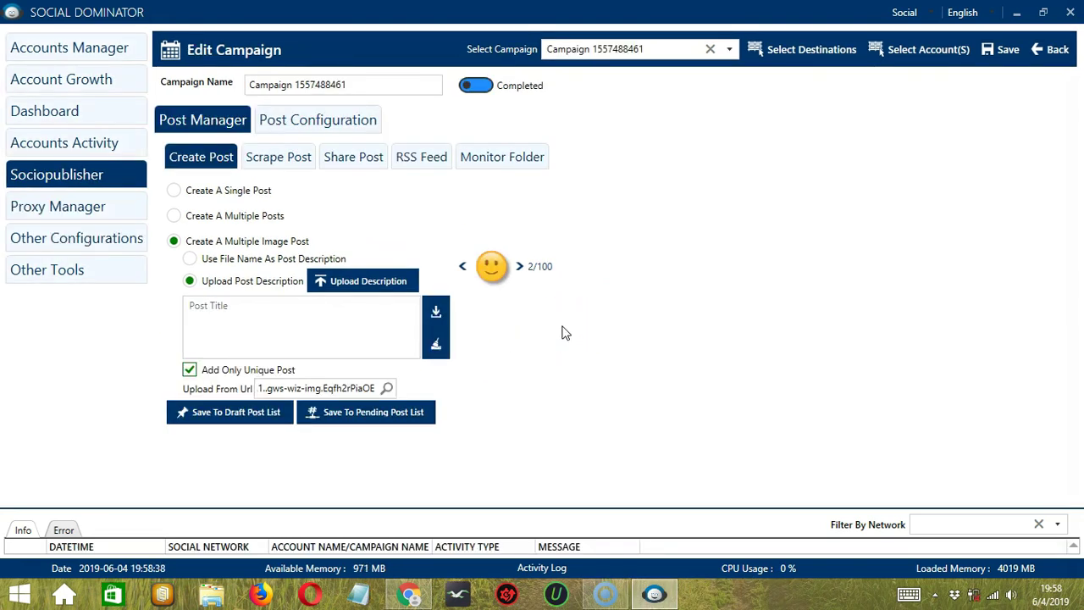
Step: Look over the scrape post options and enable Share Posts From Custom Posts List, leaving the list empty
left_click(279, 160)
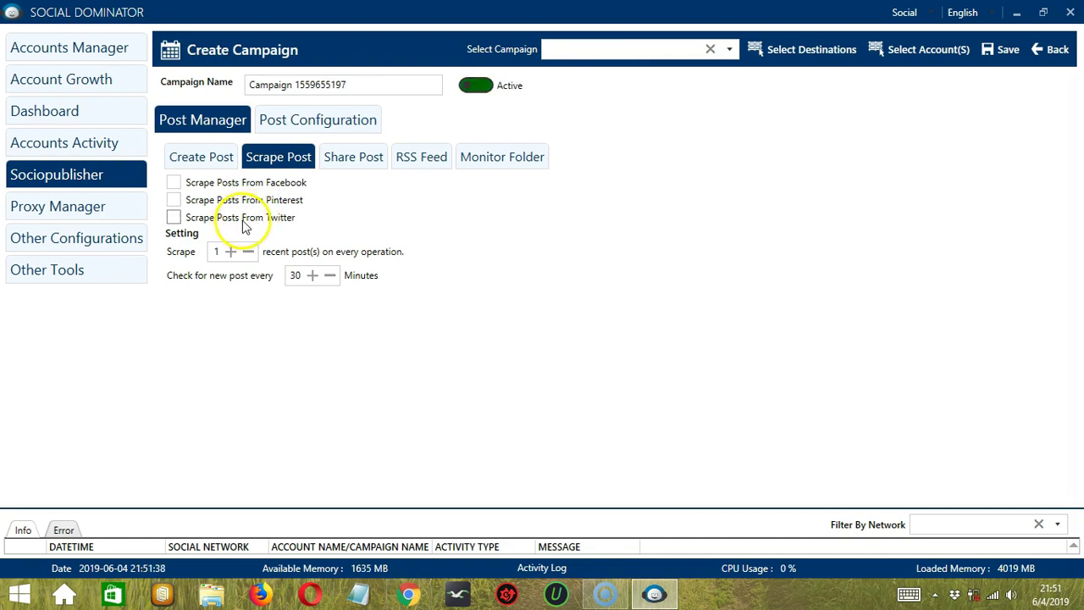
left_click(352, 161)
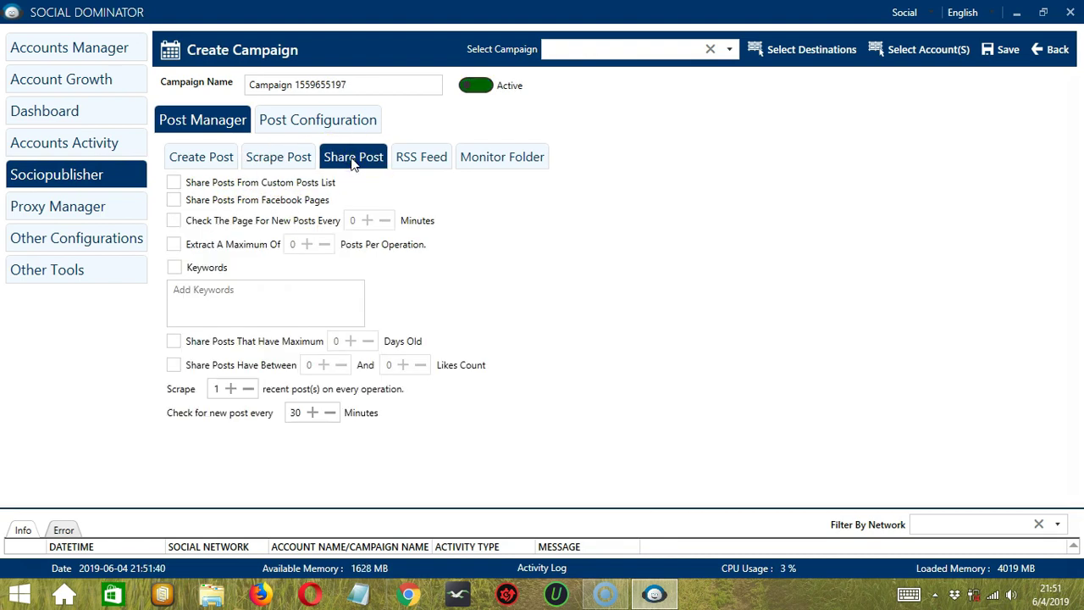
left_click(174, 184)
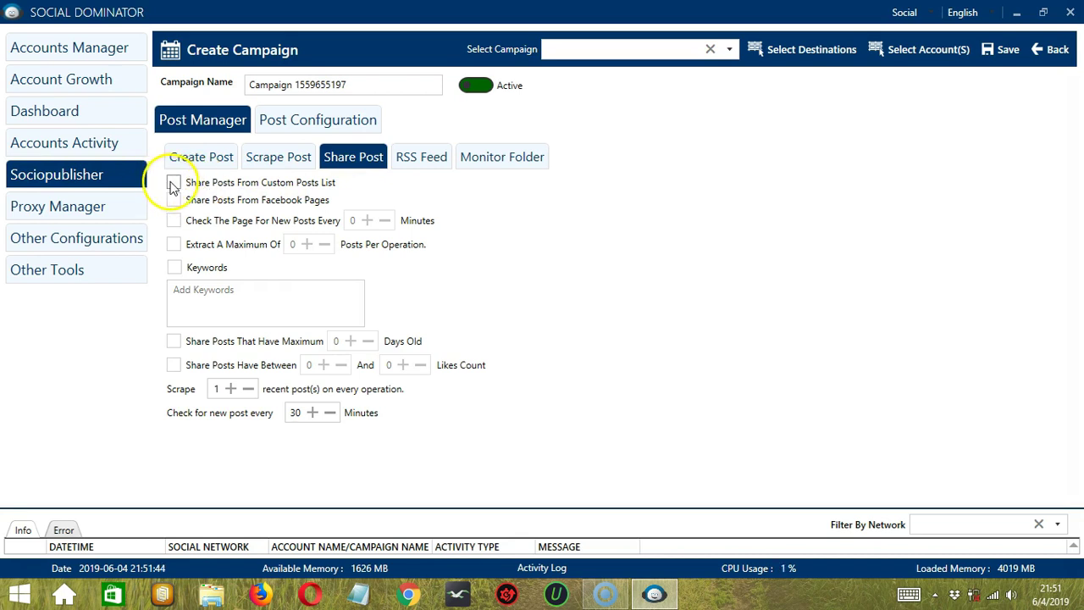
left_click(214, 203)
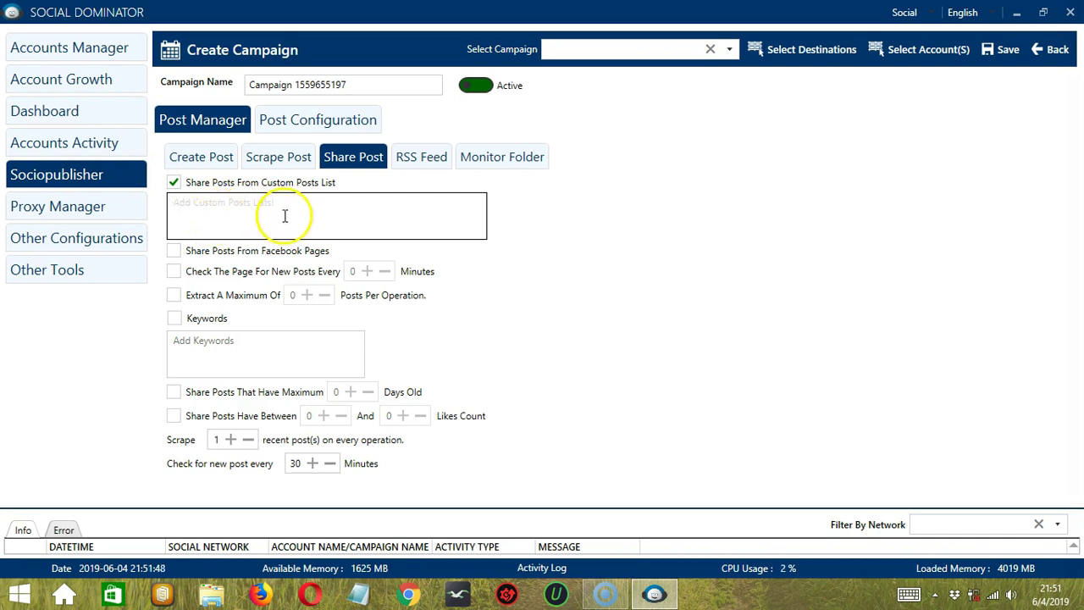
Step: Attach youtube.png from the Desktop as the RSS feed post's media, and view its post settings without saving
left_click(426, 162)
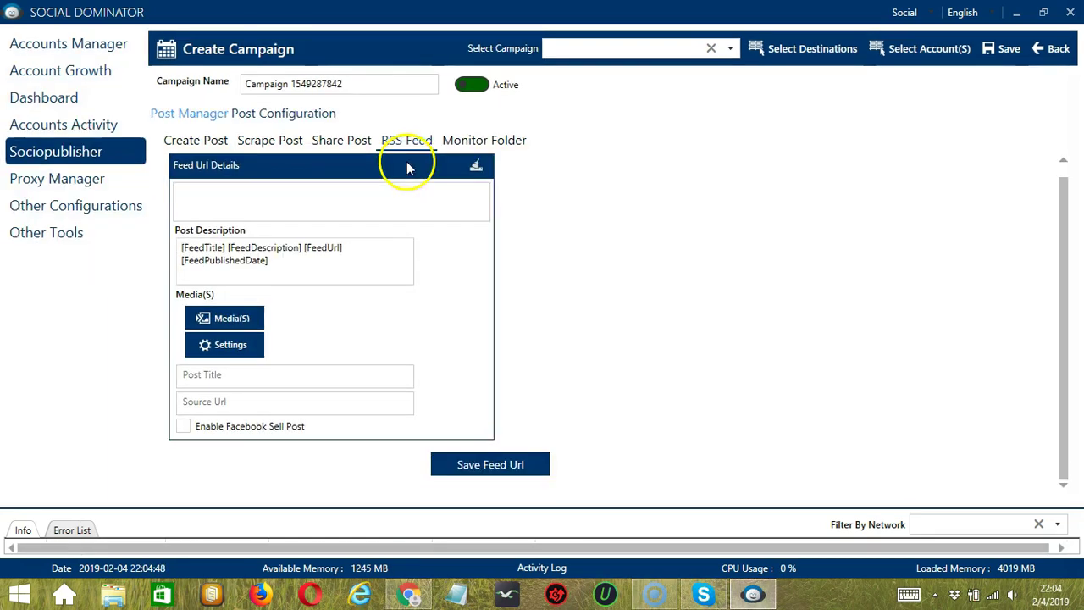
left_click(395, 211)
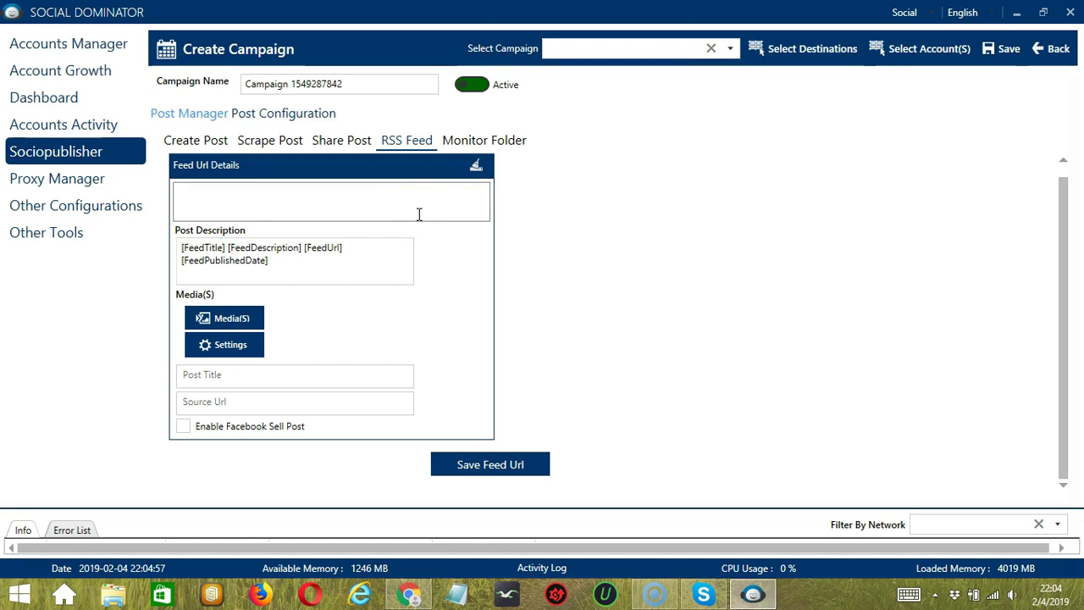
left_click(333, 202)
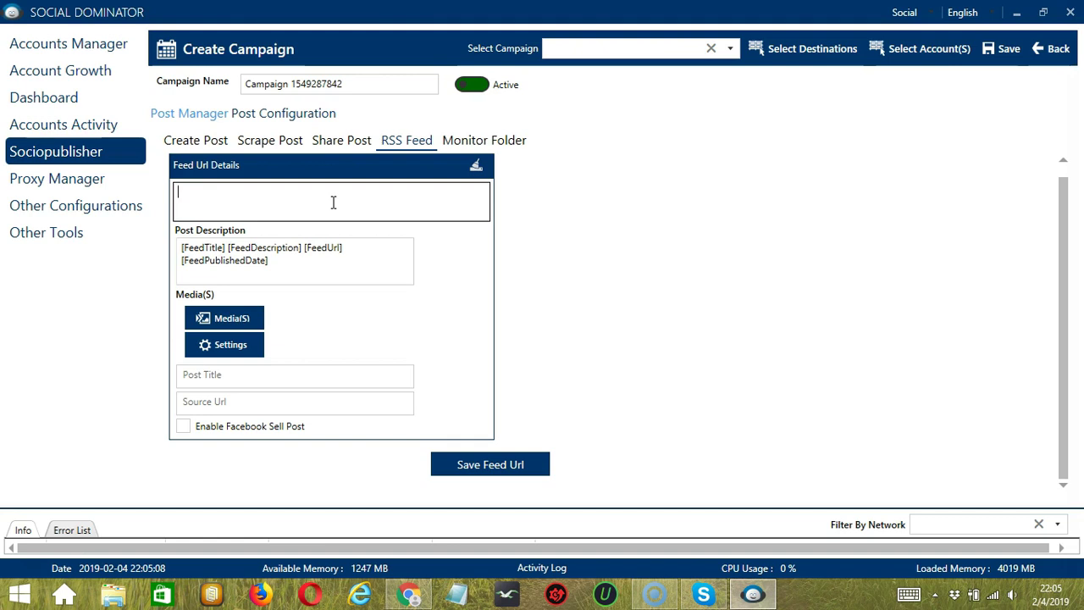
left_click(320, 263)
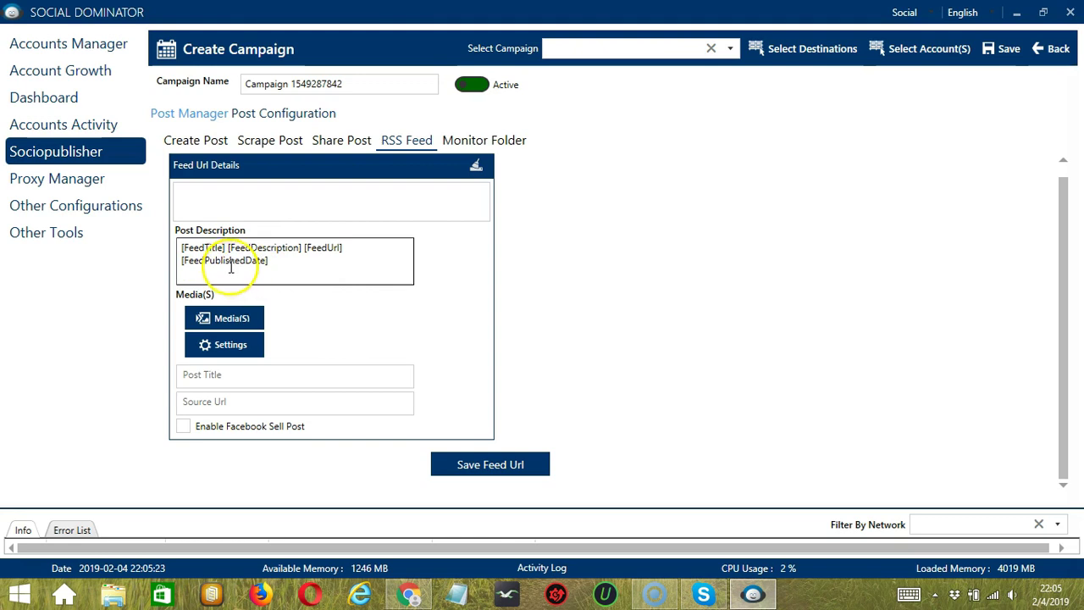
left_click(249, 319)
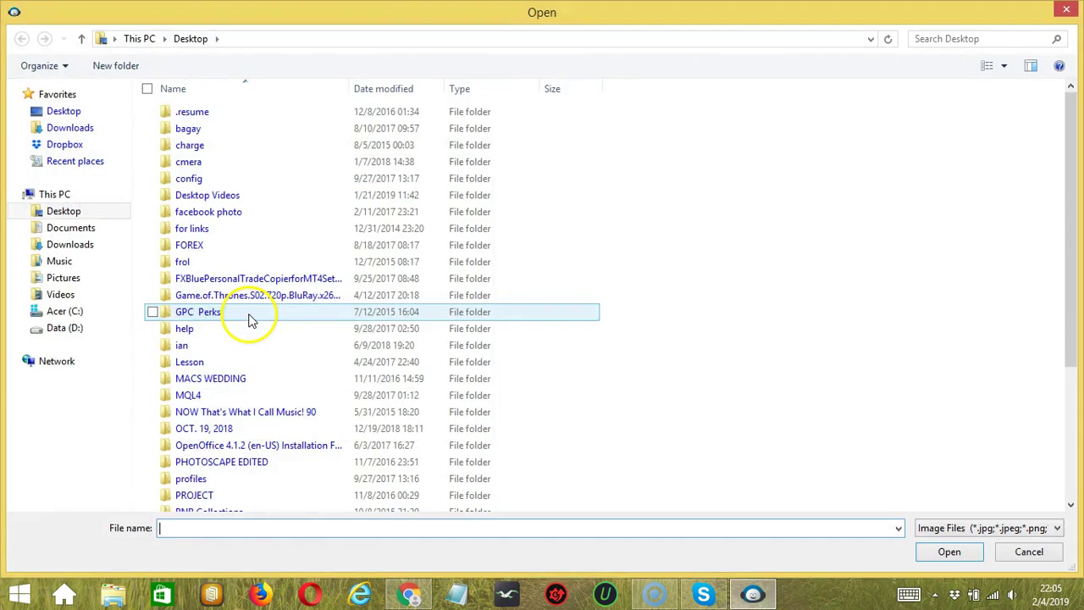
scroll(508, 266, "down", 4)
left_click(508, 502)
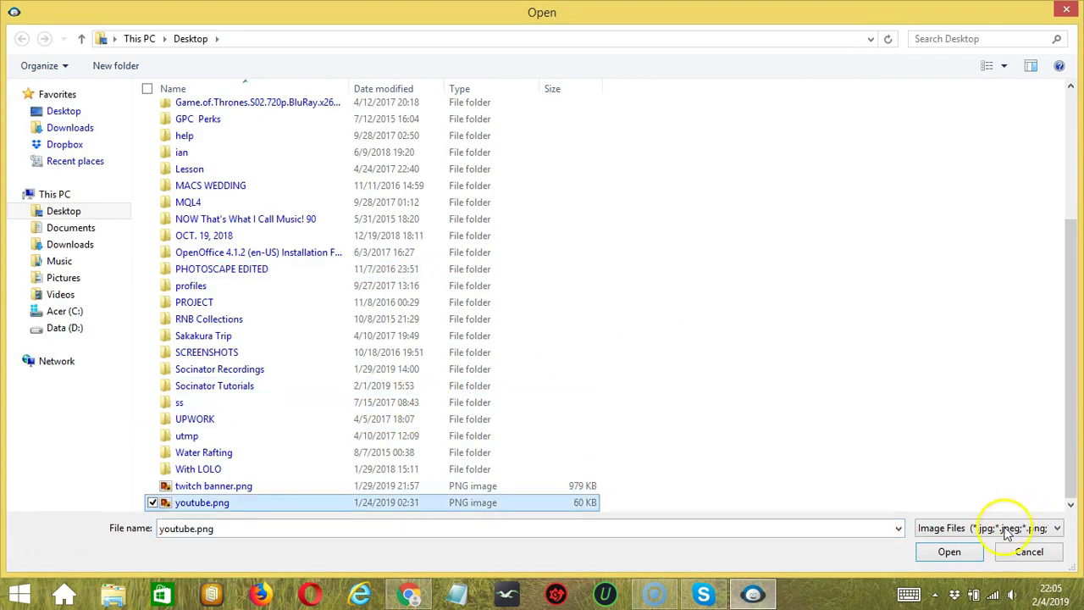
left_click(952, 555)
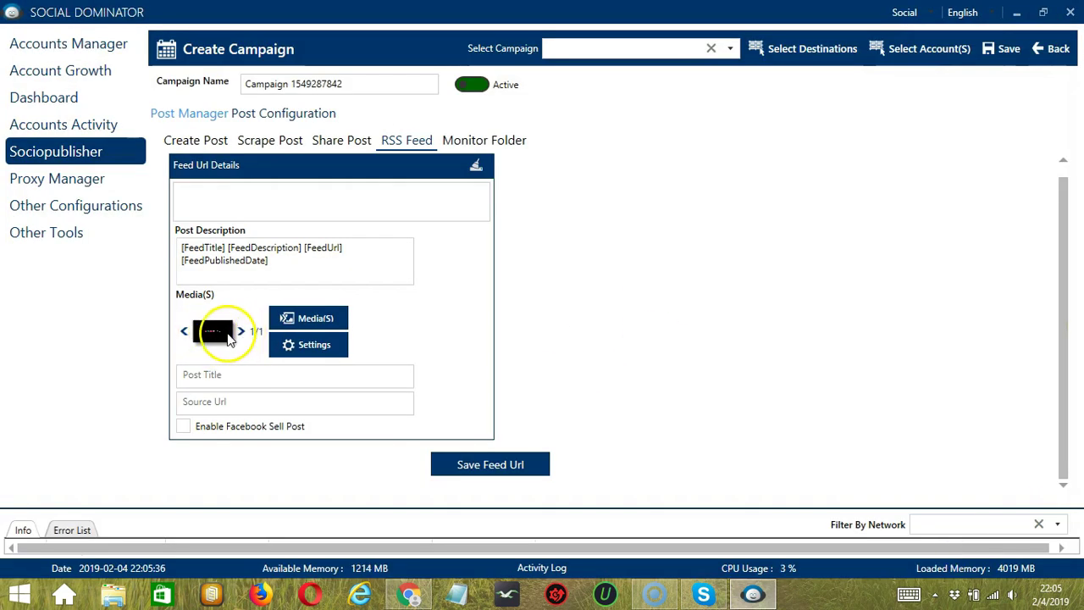
left_click(310, 344)
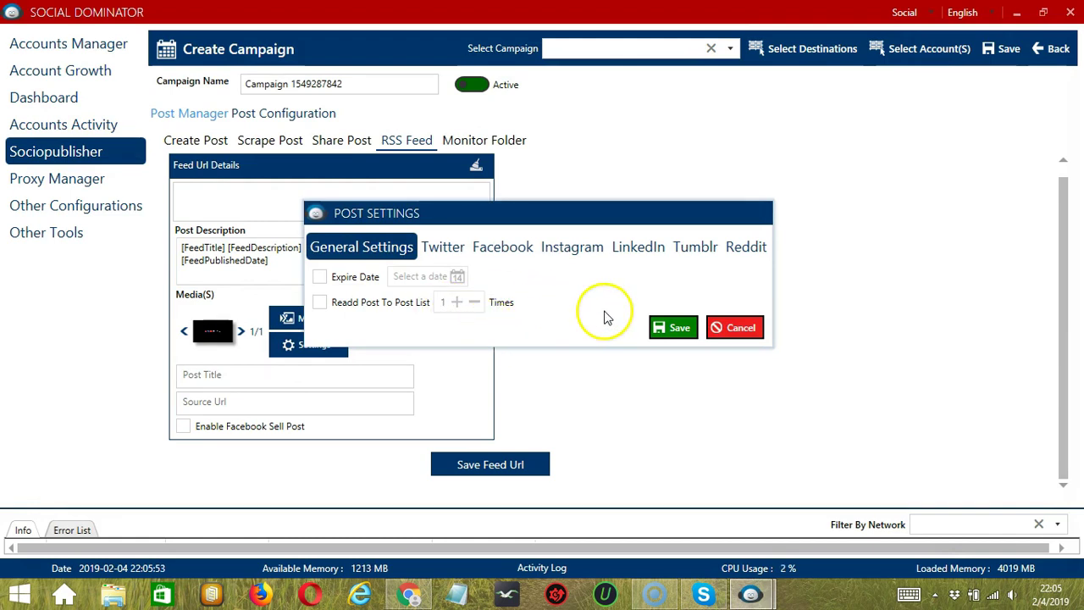
left_click(741, 328)
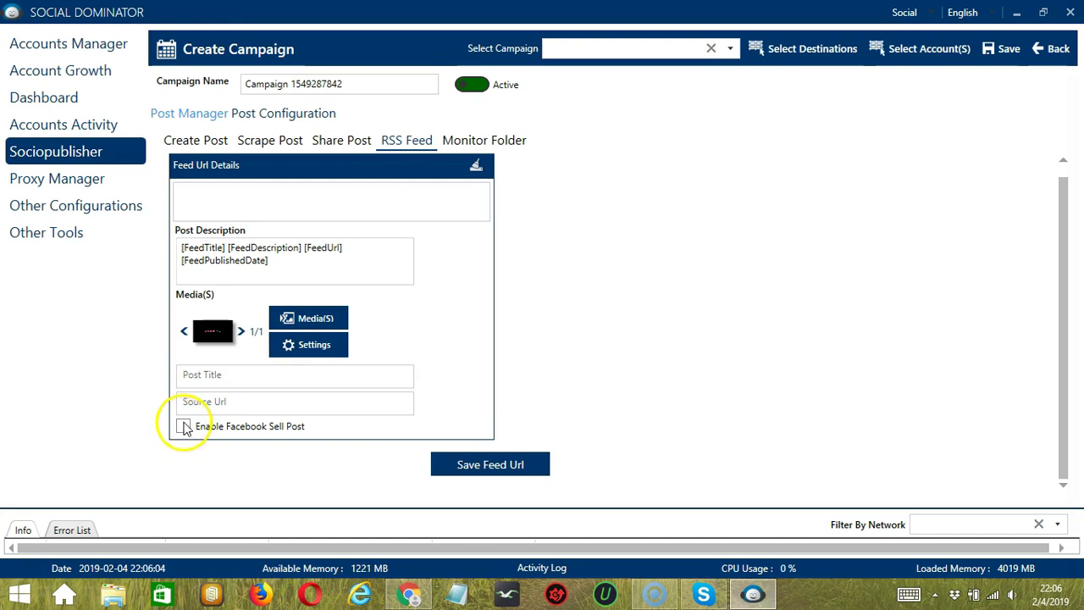
Step: Enter "url" as the RSS feed URL and save the feed URL
left_click(368, 219)
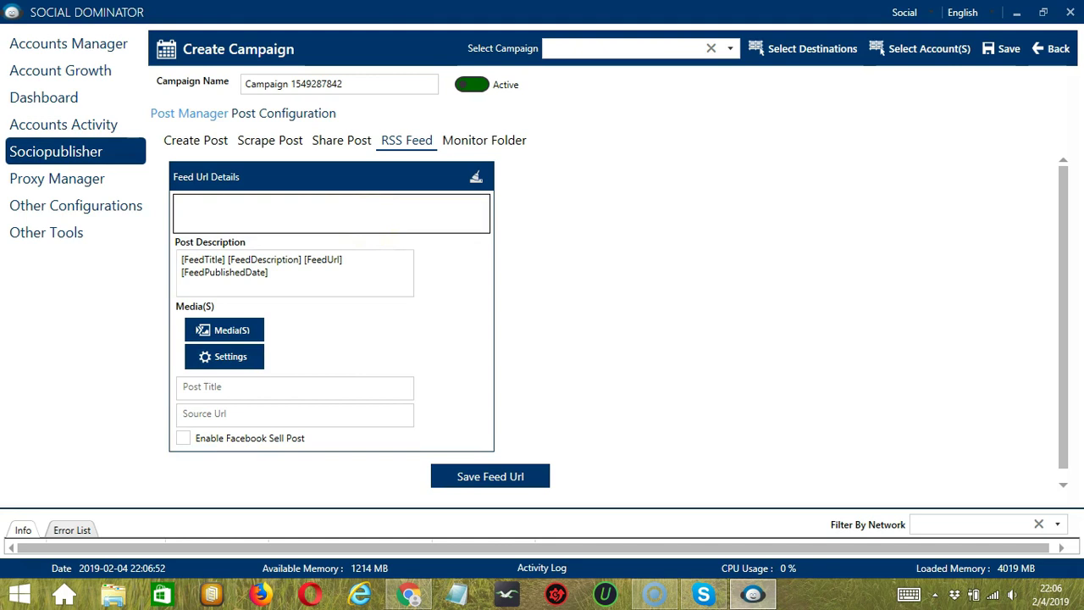
type("url")
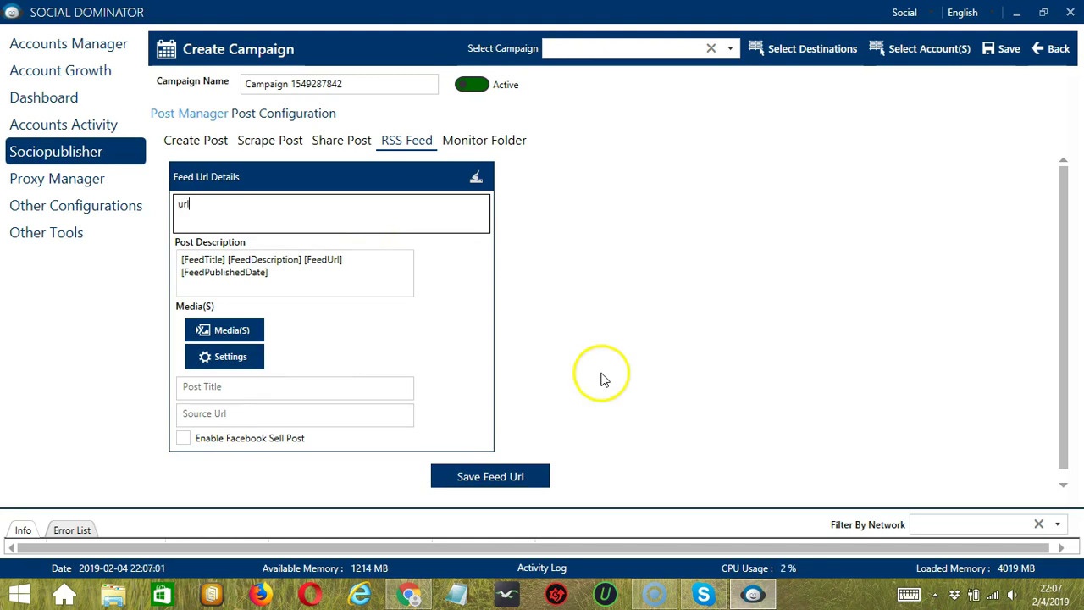
left_click(538, 475)
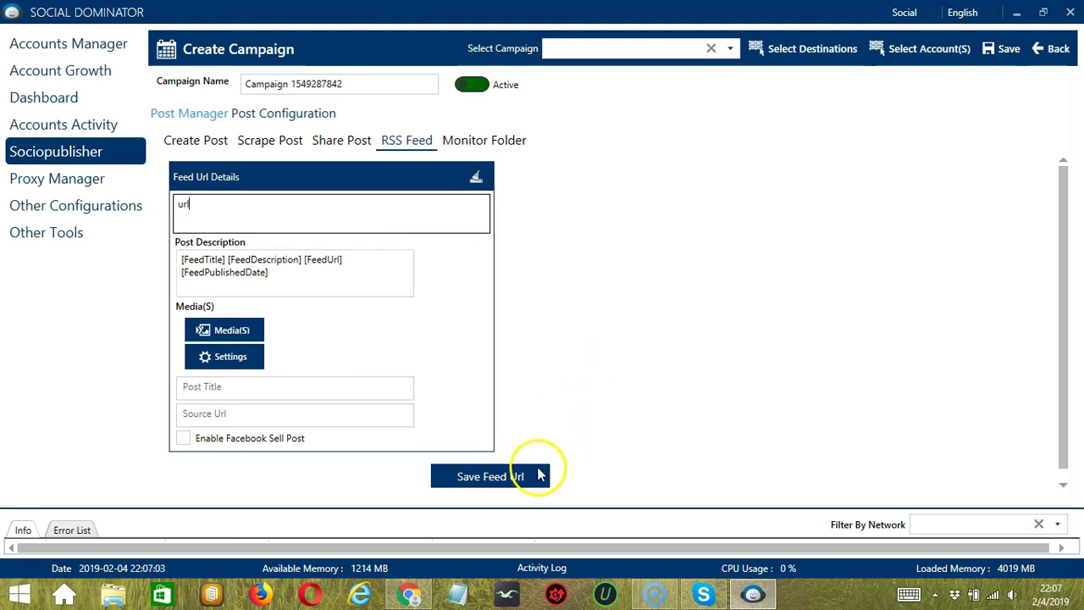
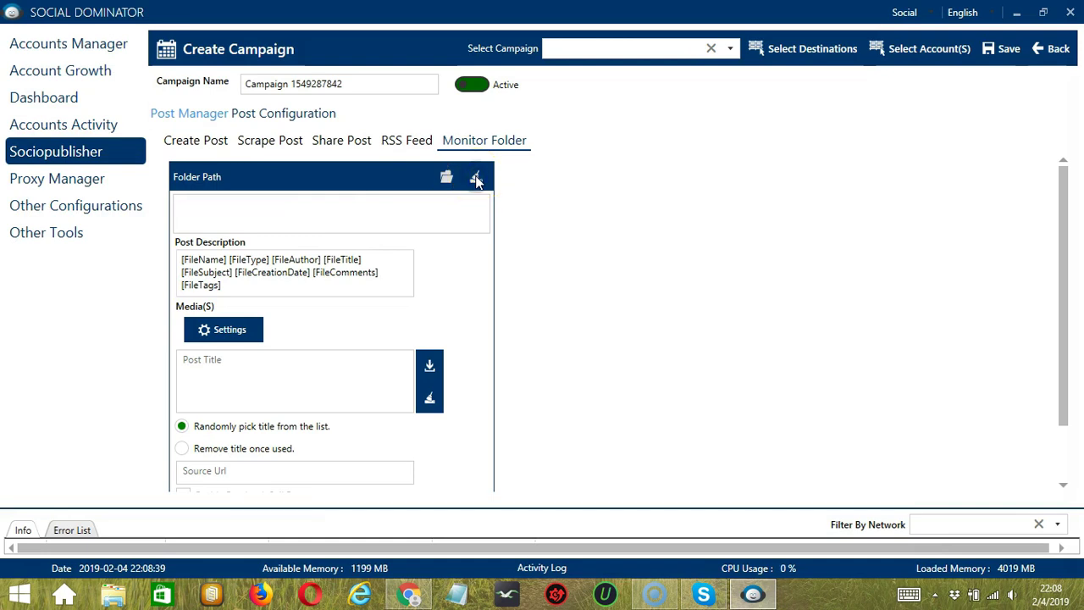
Step: Set the monitored folder path to the Desktop and save its post settings with no options enabled
left_click(446, 176)
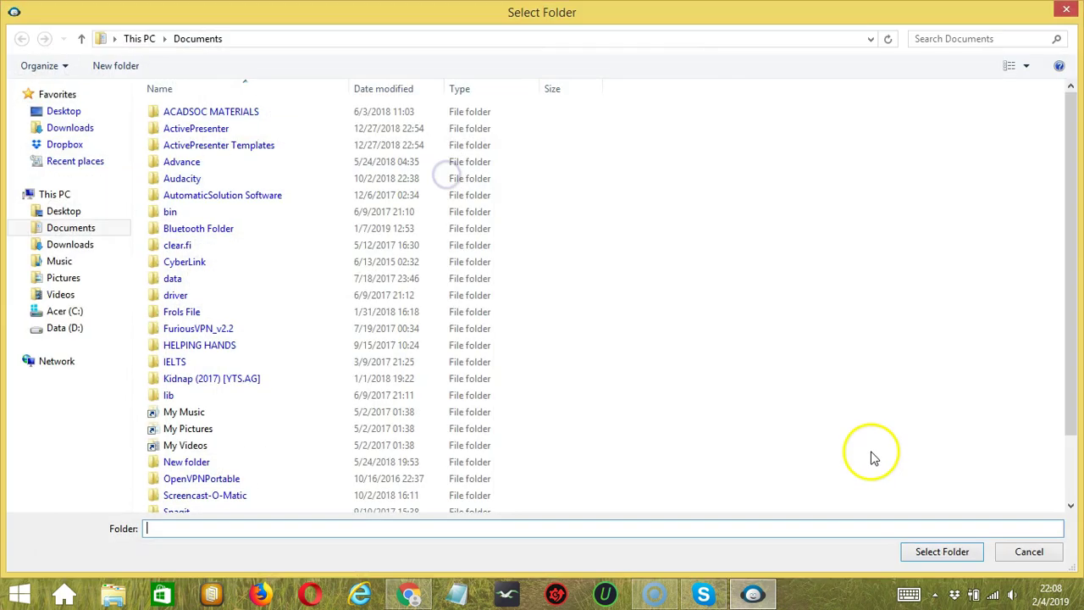
left_click(70, 211)
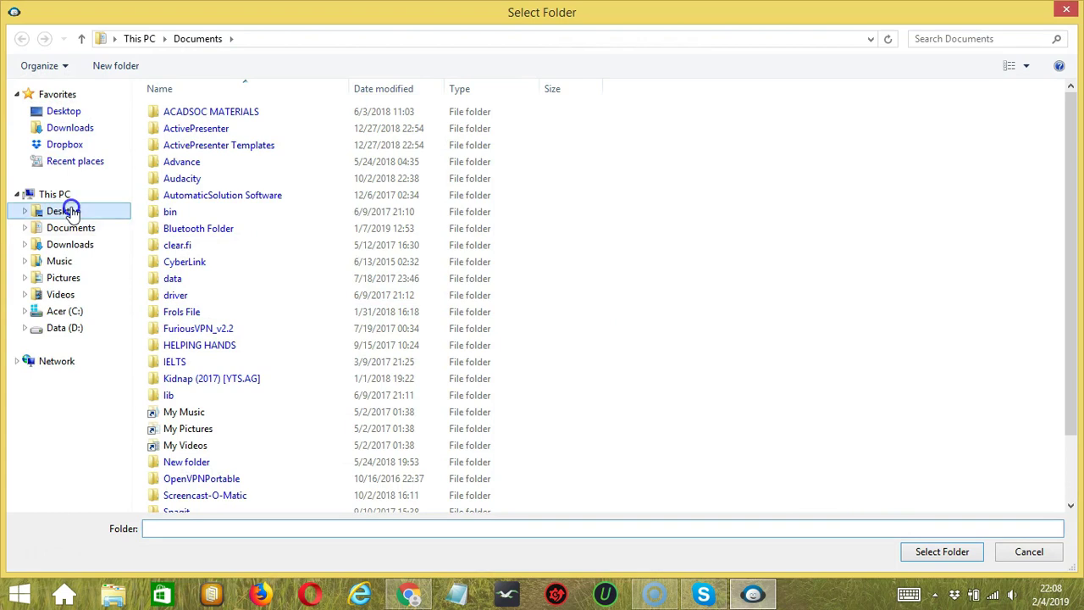
left_click(914, 551)
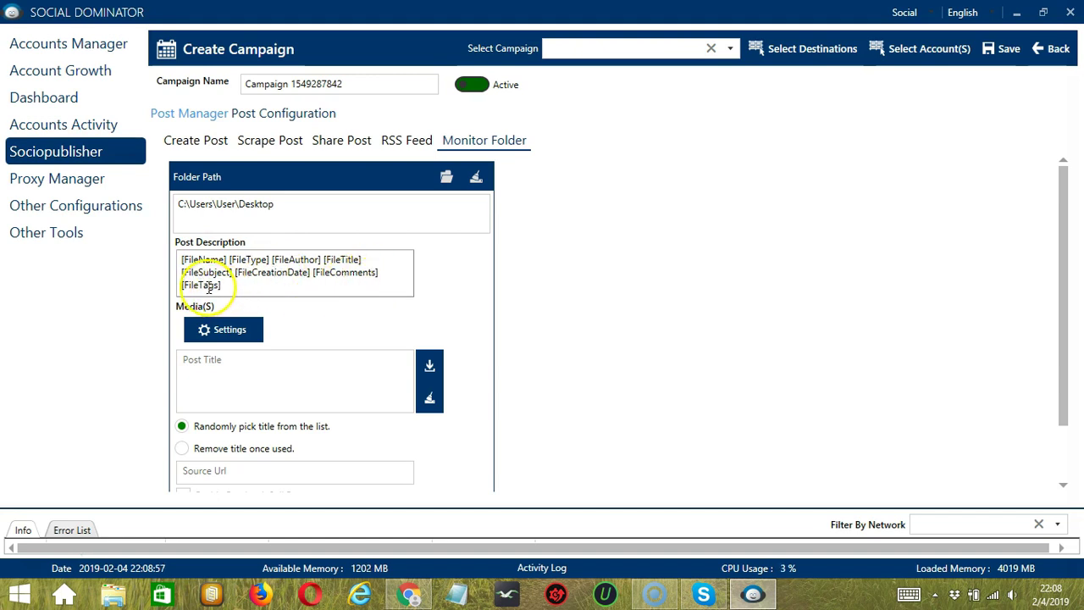
left_click(253, 329)
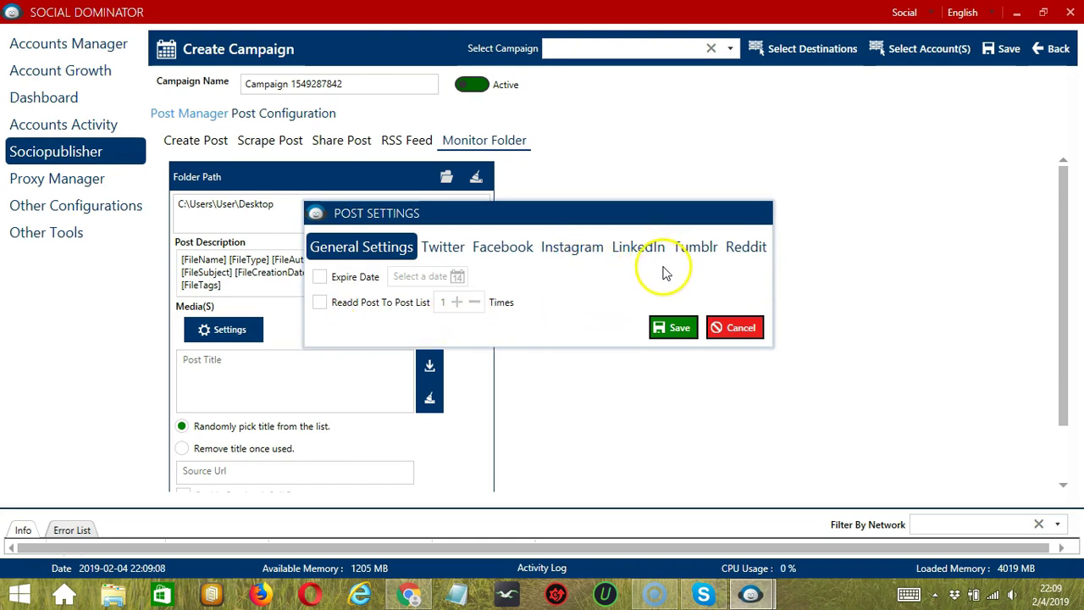
left_click(680, 330)
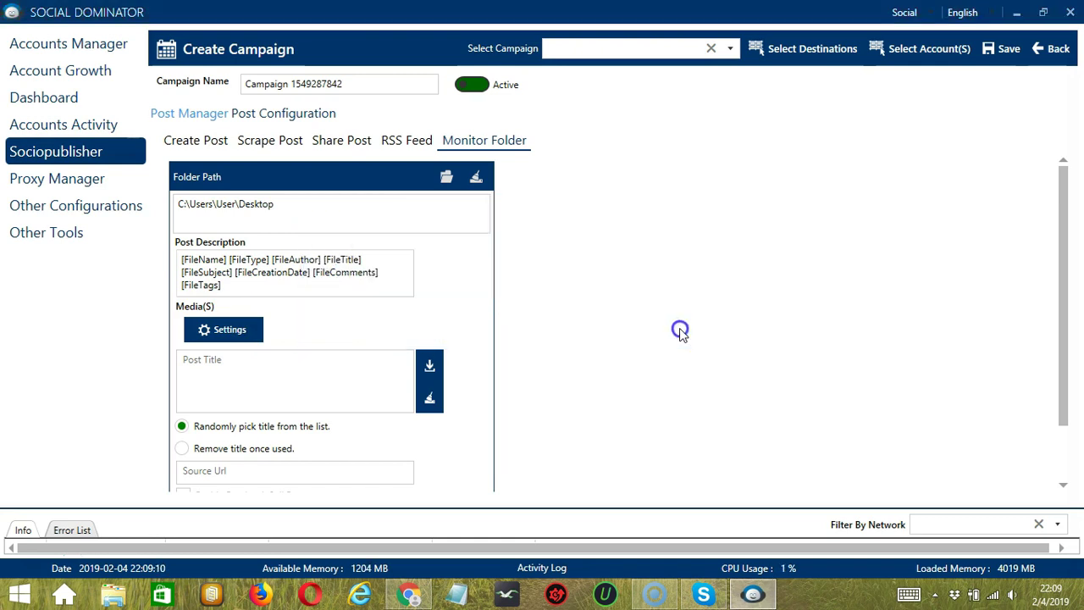
Step: Enter "Happy" as the monitored folder's post title and clear it, and cancel the file selection for importing titles
scroll(280, 318, "down", 2)
left_click(279, 318)
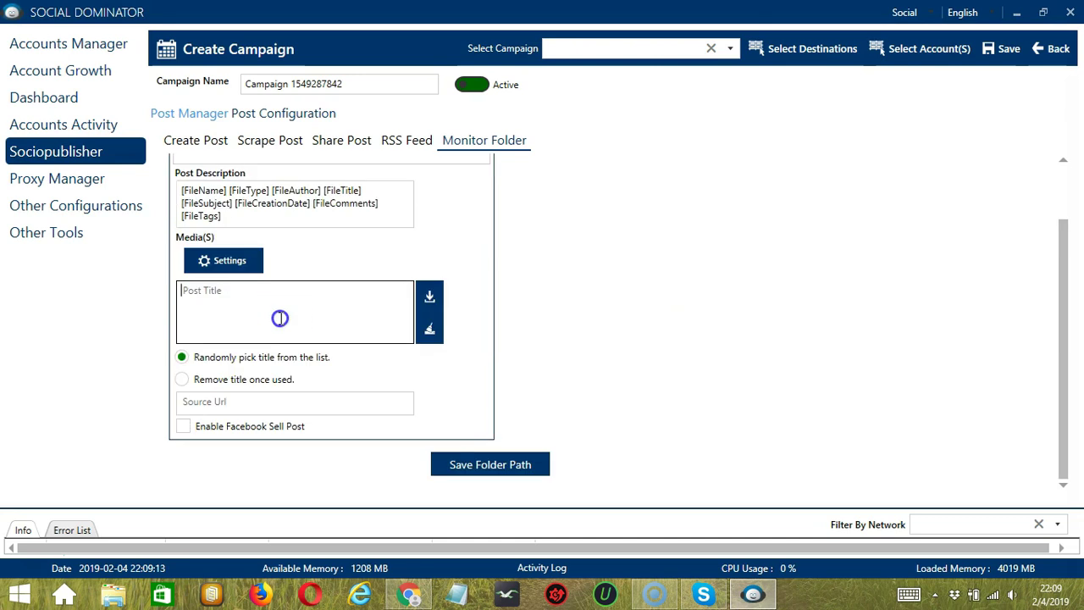
type("Happy")
left_click(430, 330)
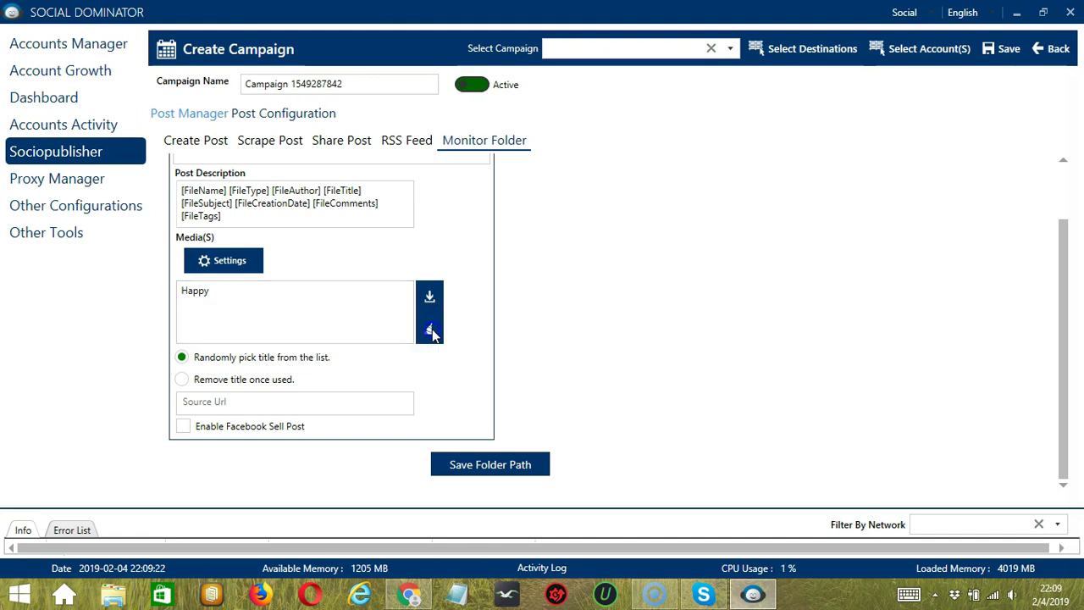
left_click(432, 301)
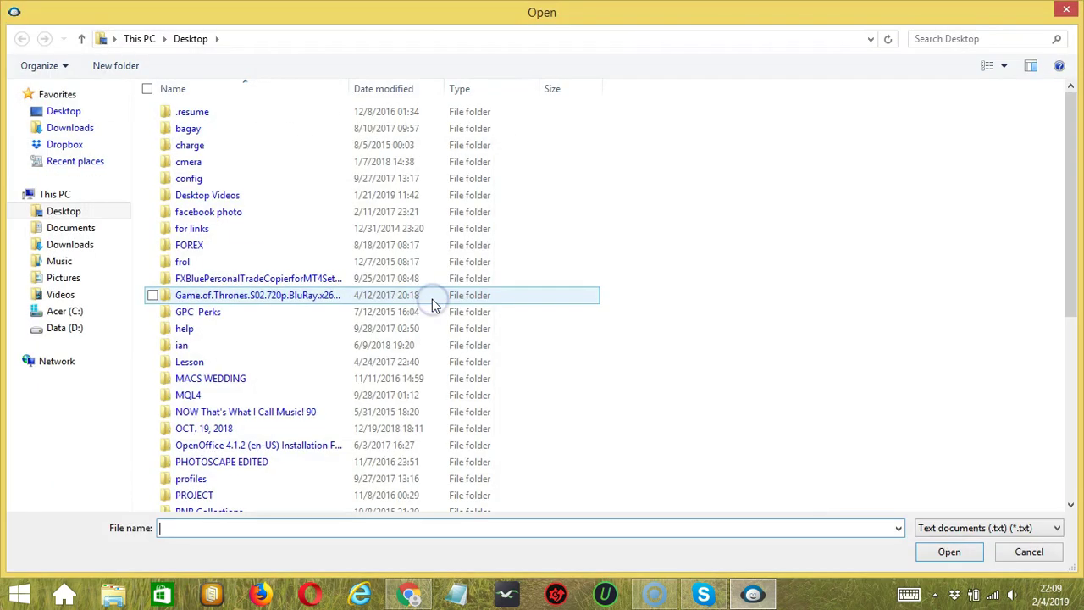
left_click(1023, 551)
Step: Set the post title to "Happy" with Remove title once used, leave the source URL empty, and save the folder path
left_click(332, 315)
type("Happy")
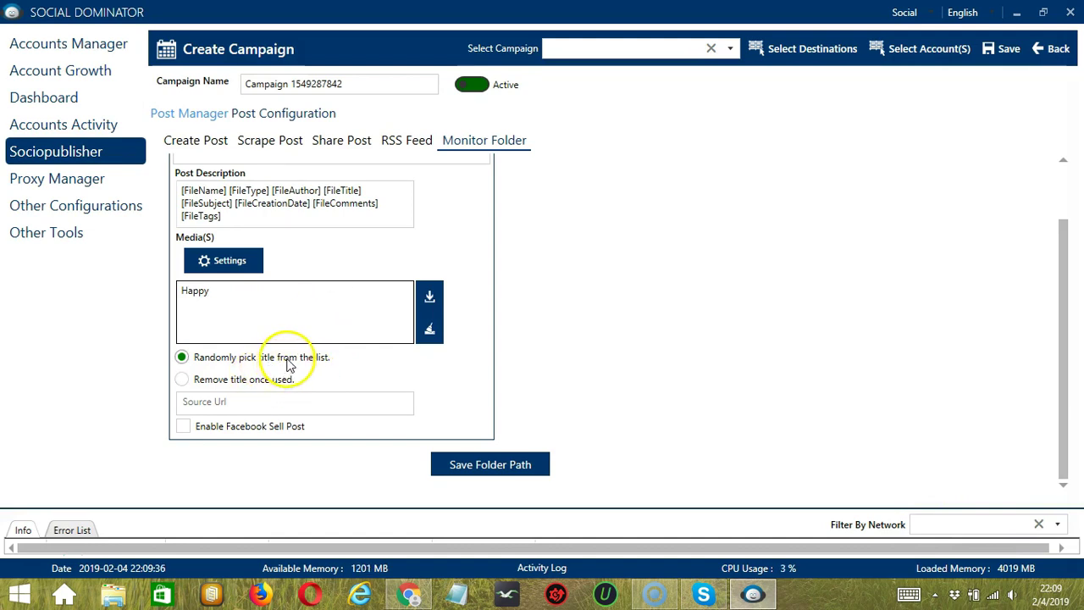
left_click(227, 384)
left_click(266, 403)
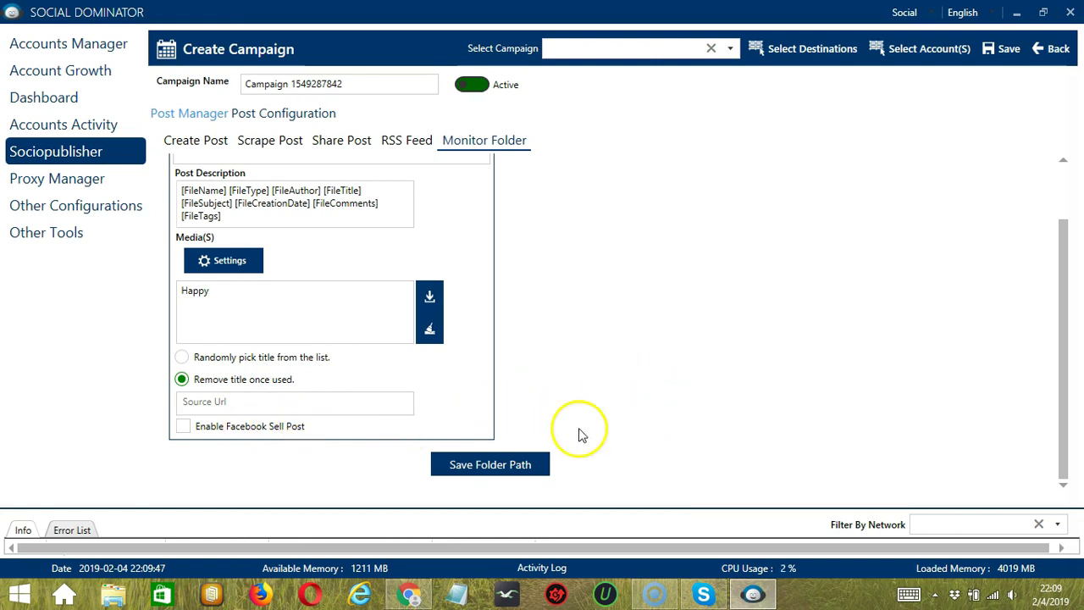
left_click(540, 468)
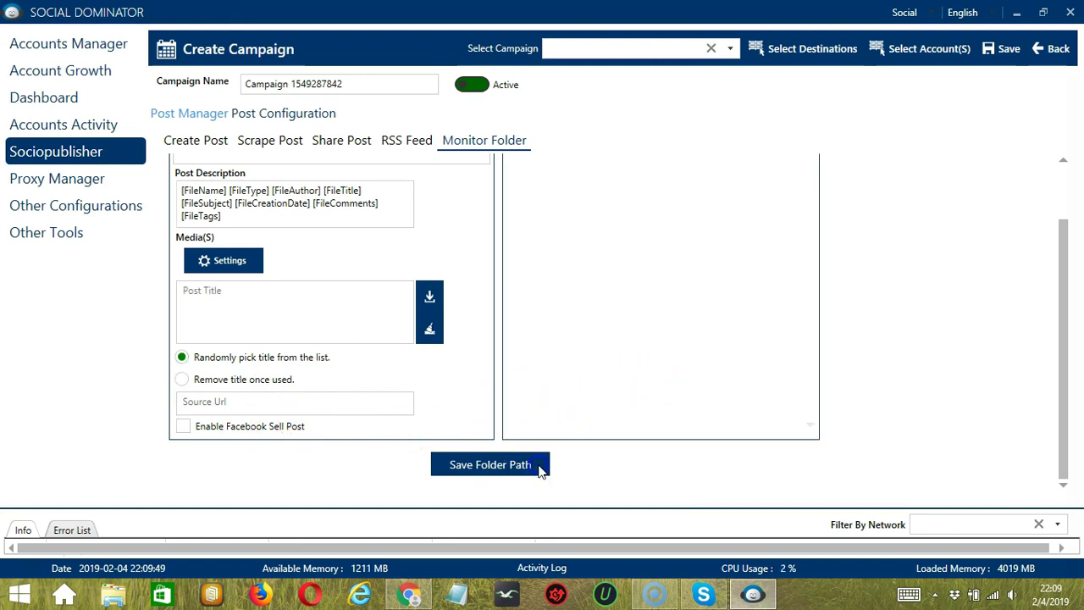
Step: Load the saved Desktop folder path for editing and delete it from the folder path details
scroll(1065, 153, "up", 2)
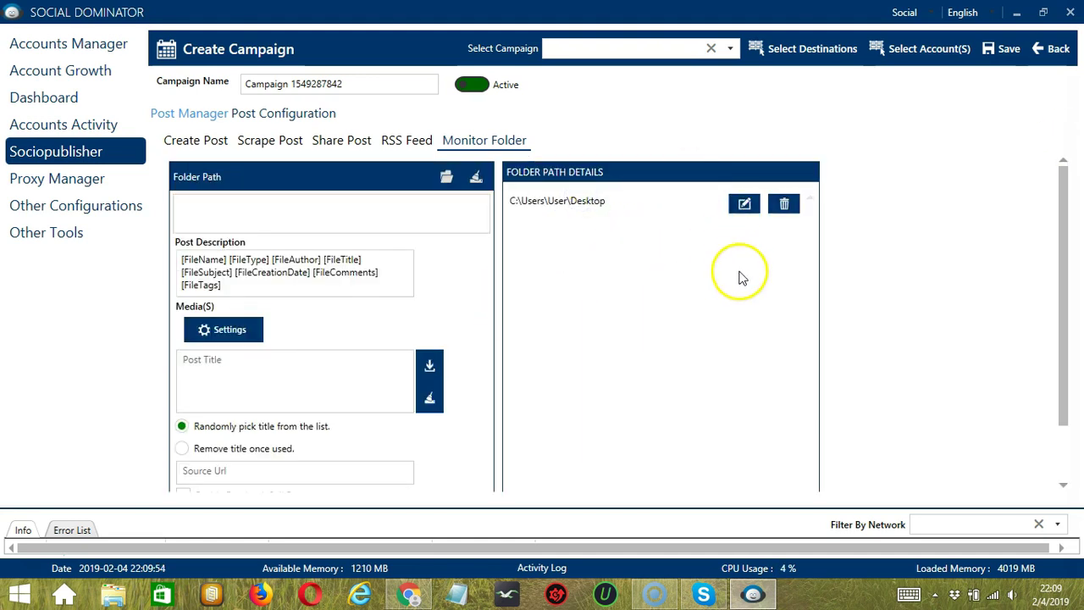
left_click(743, 205)
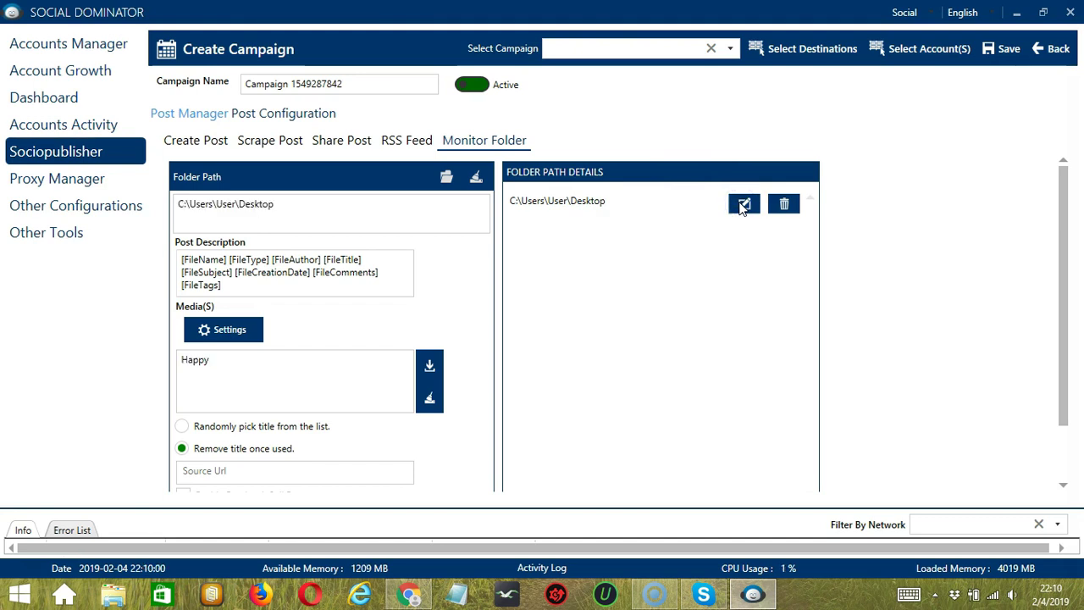
left_click(786, 205)
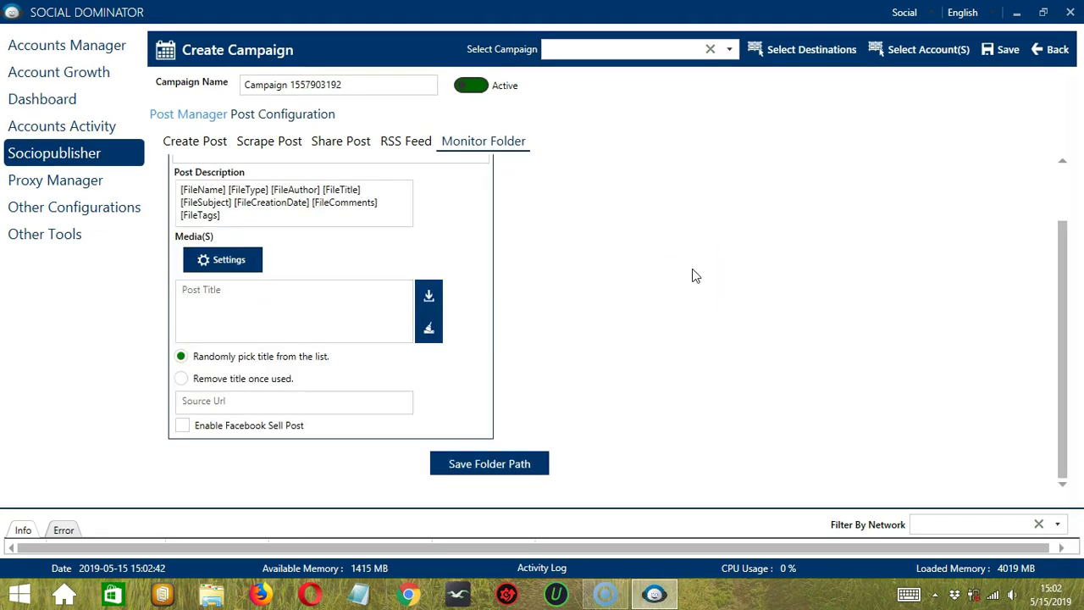
Step: In the post configuration, enable a random publishing time every day, publishing list items on all selected destinations, and a delay between publishing multiple posts
left_click(286, 114)
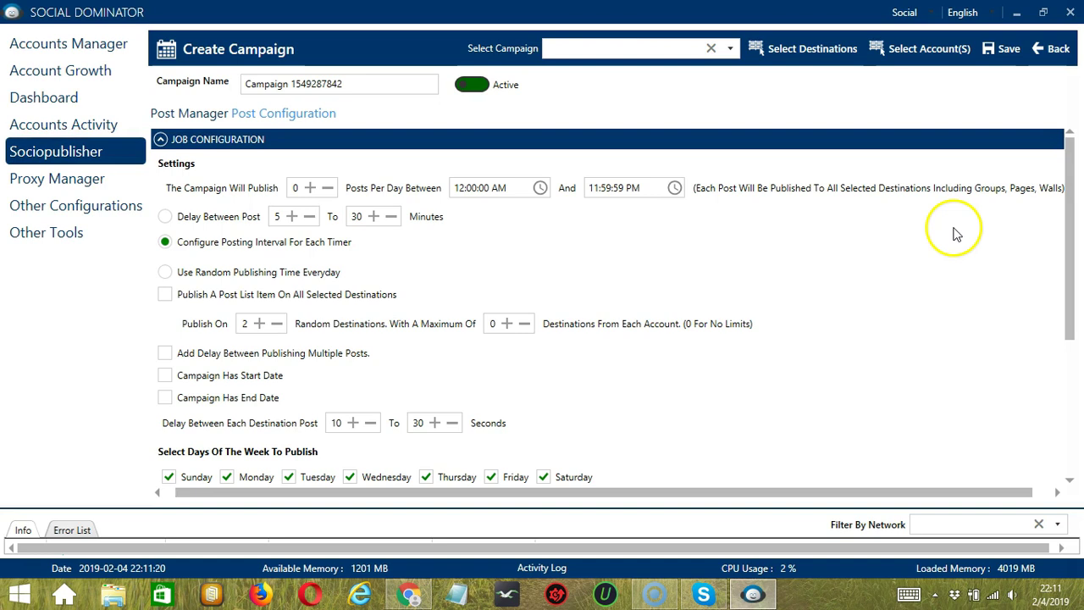
left_click(172, 218)
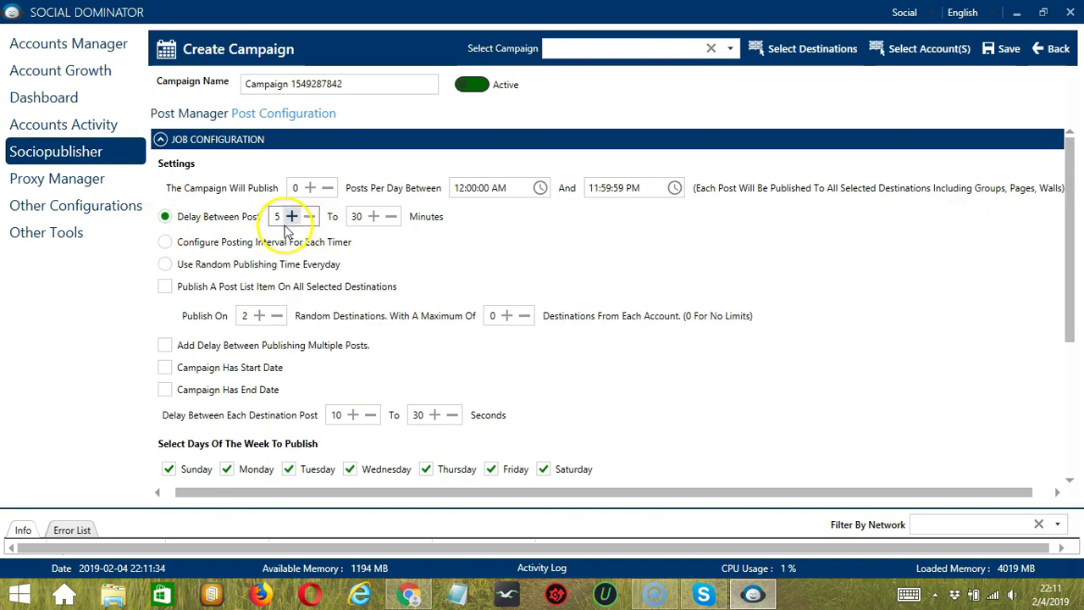
left_click(189, 243)
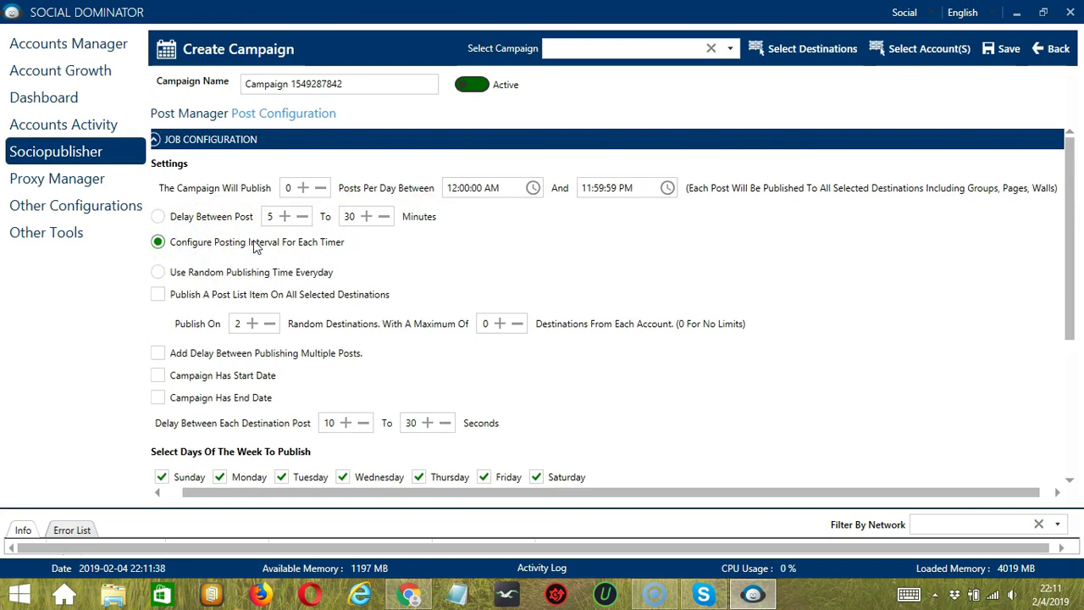
left_click(221, 278)
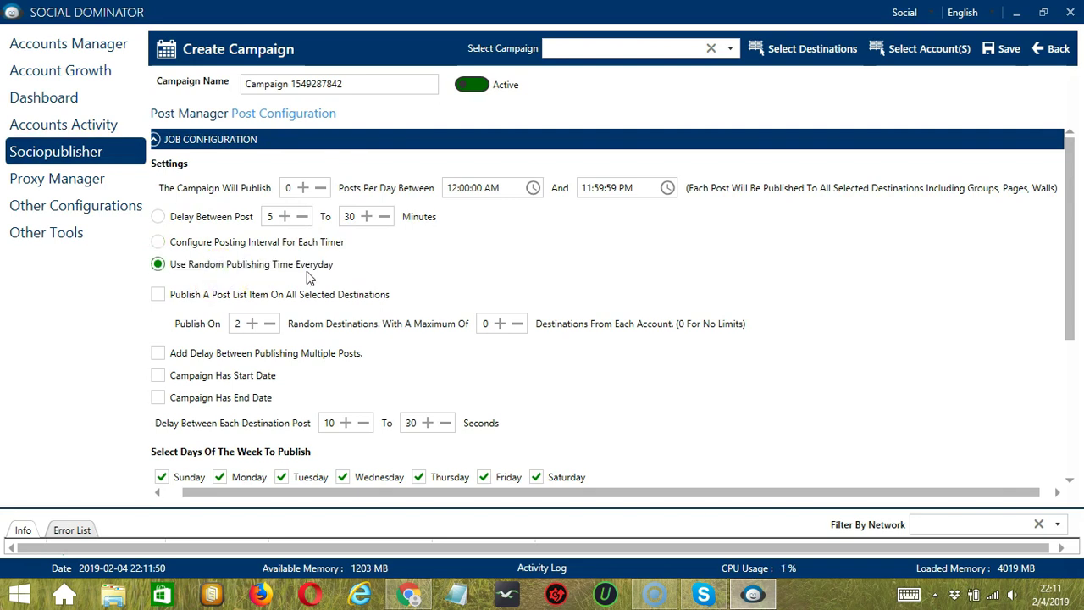
left_click(158, 294)
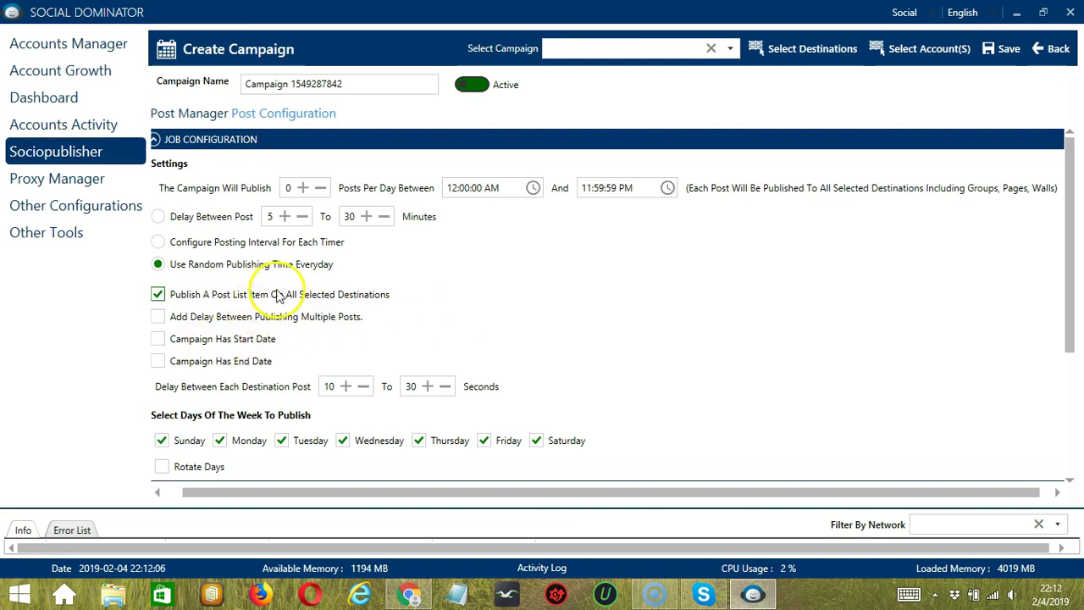
left_click(181, 316)
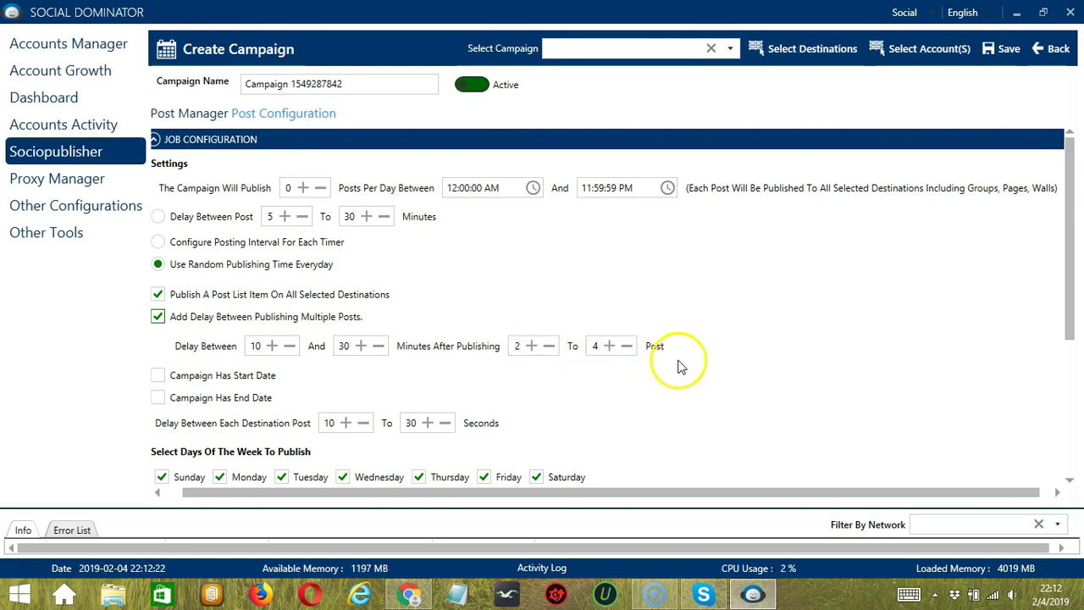
Step: Give the campaign a start date of 2/5/2019 12:00:00 AM
scroll(648, 360, "down", 3)
left_click(158, 262)
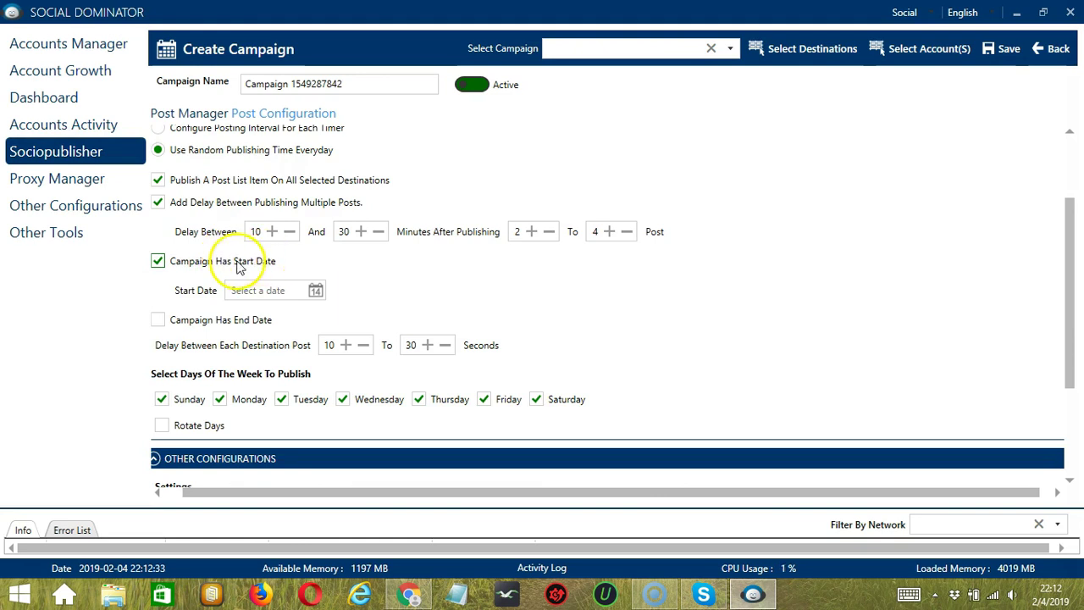
left_click(285, 288)
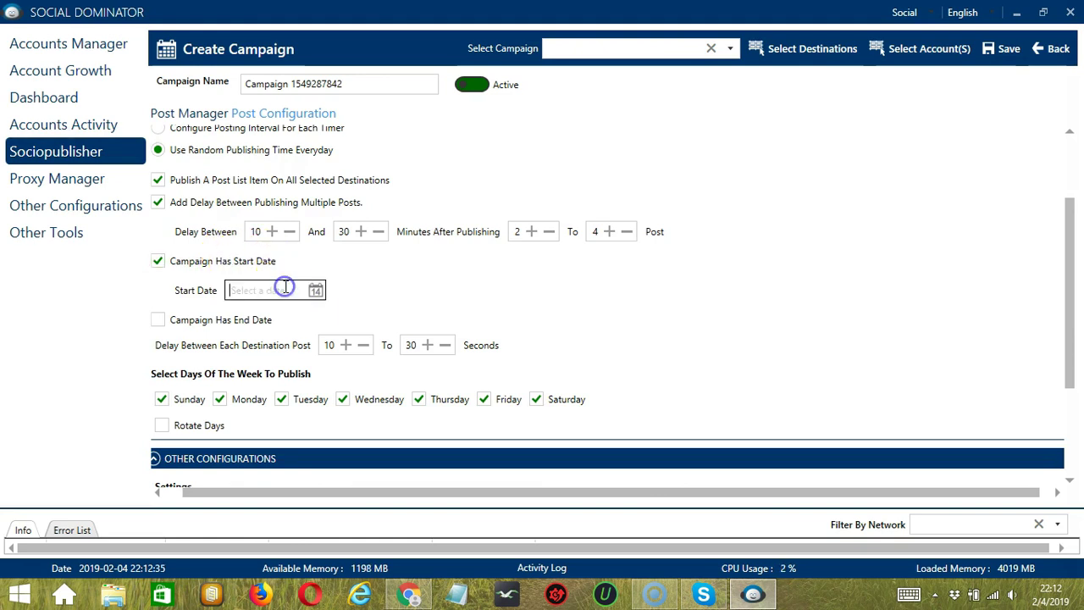
left_click(314, 291)
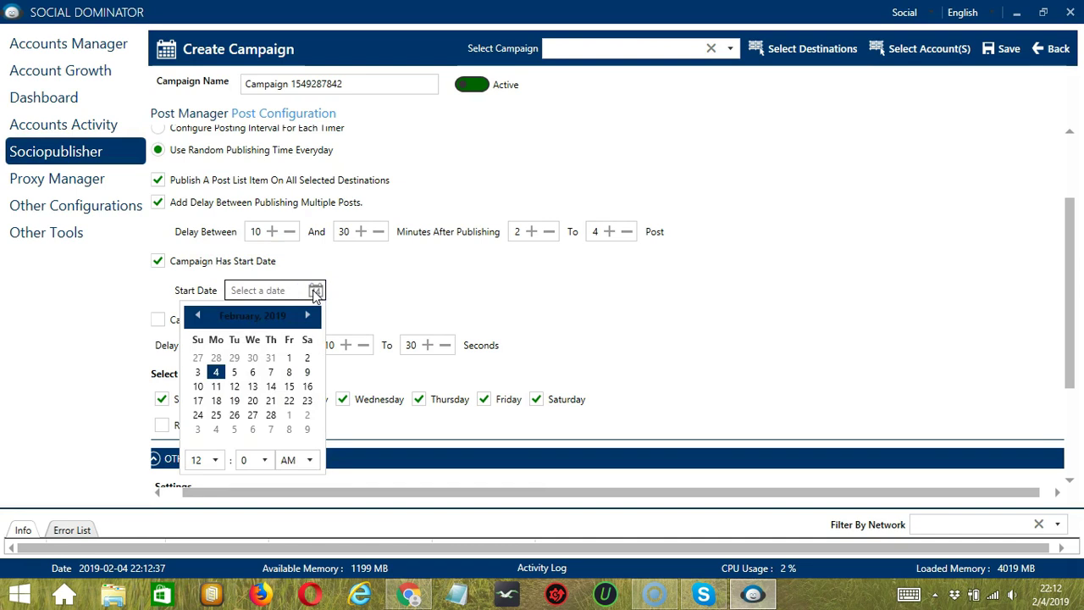
left_click(235, 374)
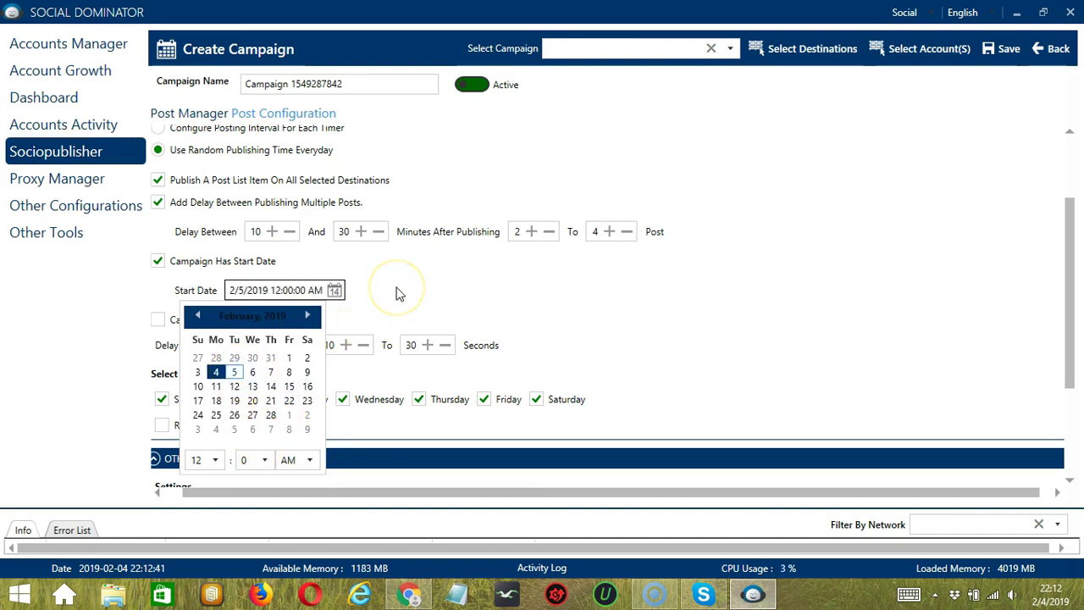
left_click(401, 293)
Step: Give the campaign an end date of 2/7/2019 12:00:00 AM
left_click(159, 321)
left_click(249, 347)
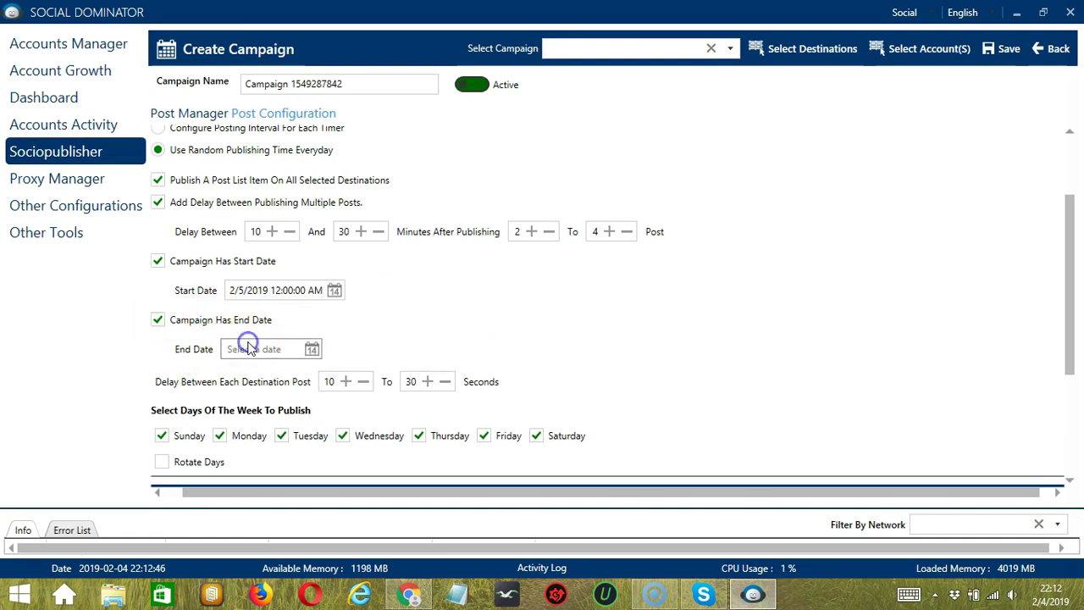
left_click(312, 349)
left_click(267, 431)
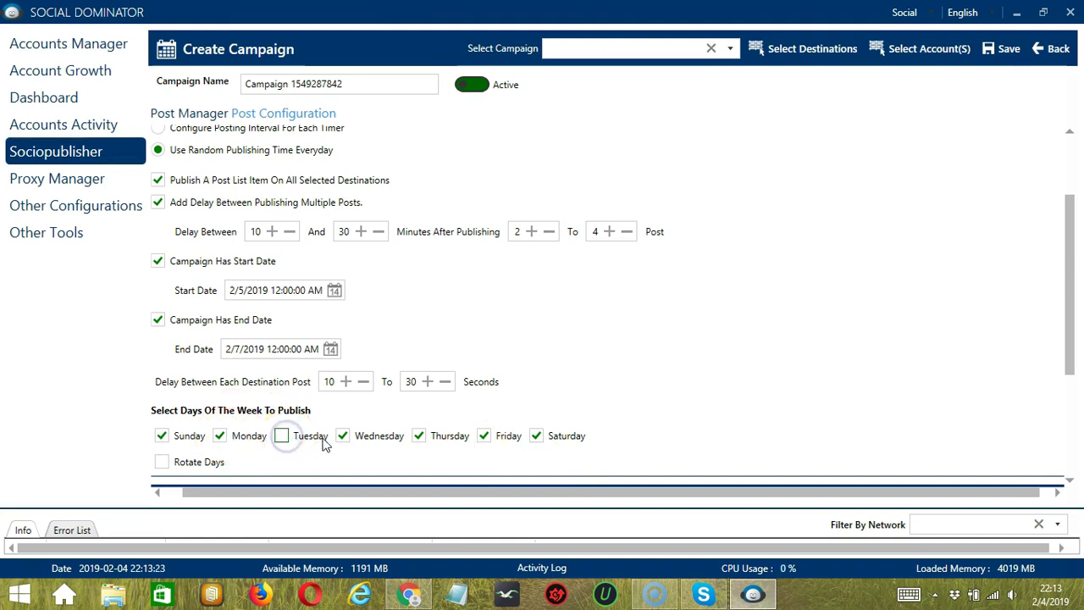
Step: Exclude Tuesday from the days of the week to publish and enable Rotate Days
scroll(331, 445, "down", 3)
left_click(181, 269)
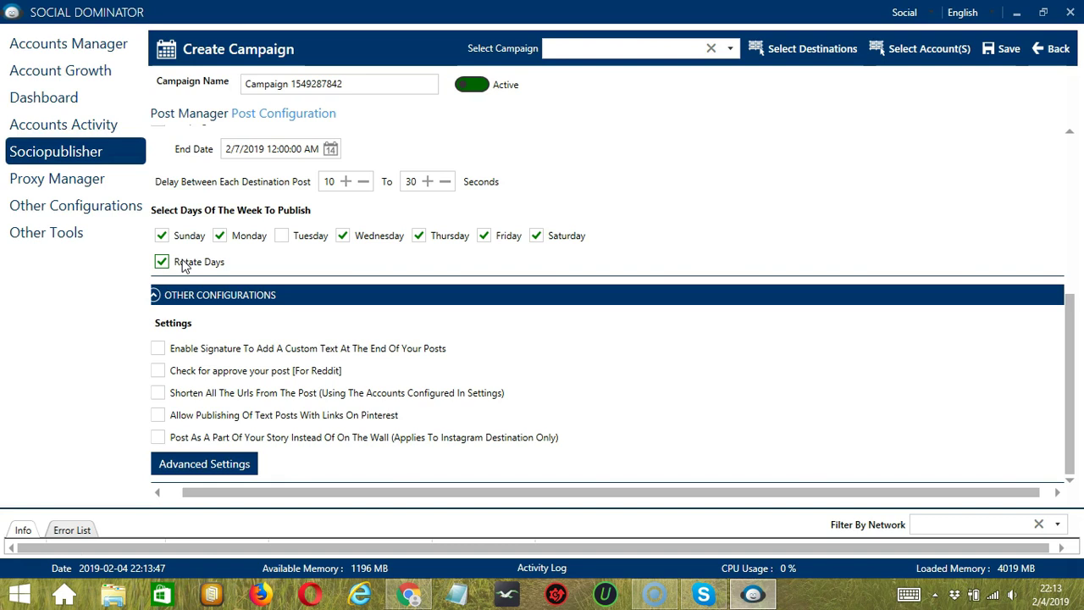
left_click(314, 314)
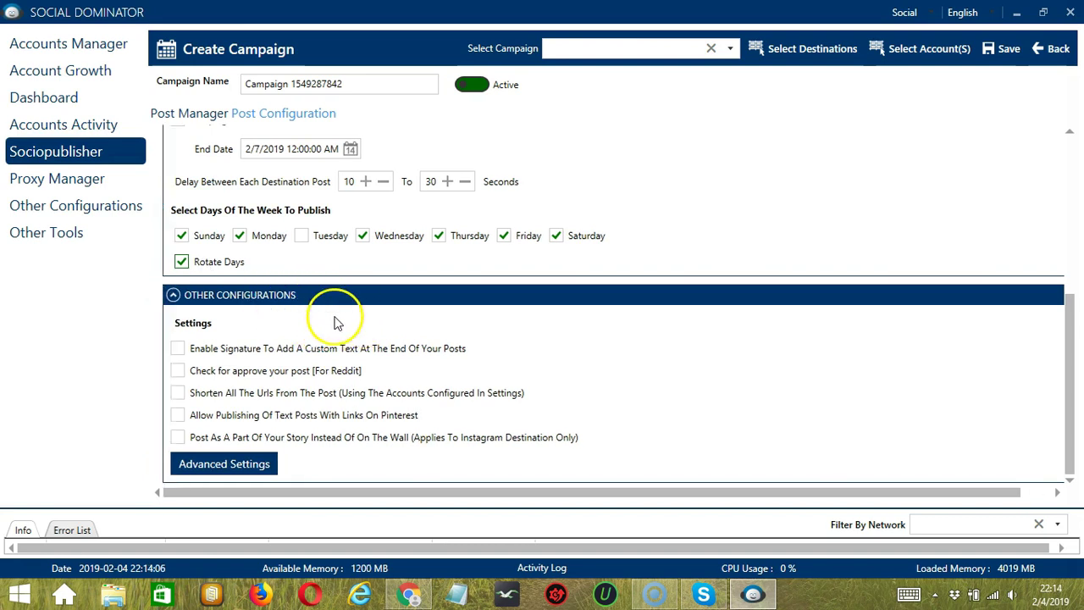
Step: Enable the other configuration options: post signature, Reddit approval check, URL shortening, Pinterest text posts with links, and posting as an Instagram story
left_click(194, 351)
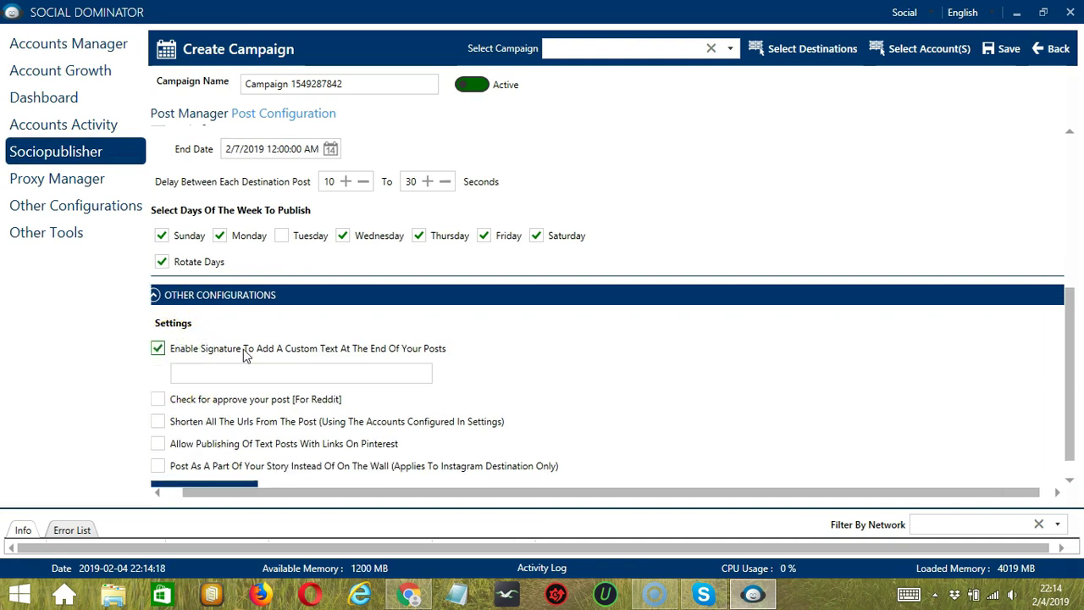
scroll(244, 354, "down", 1)
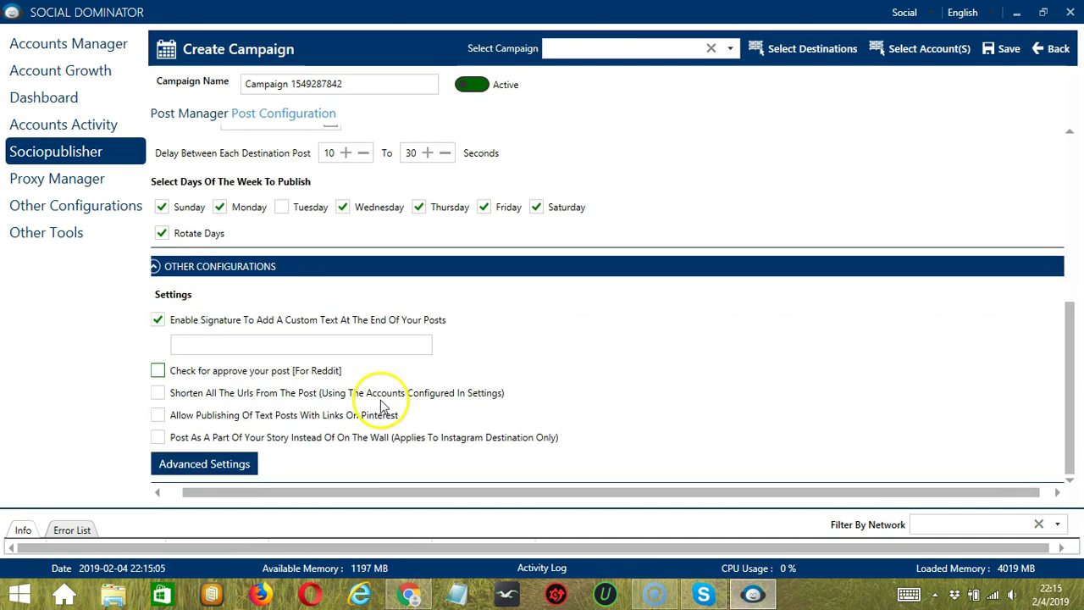
left_click(215, 375)
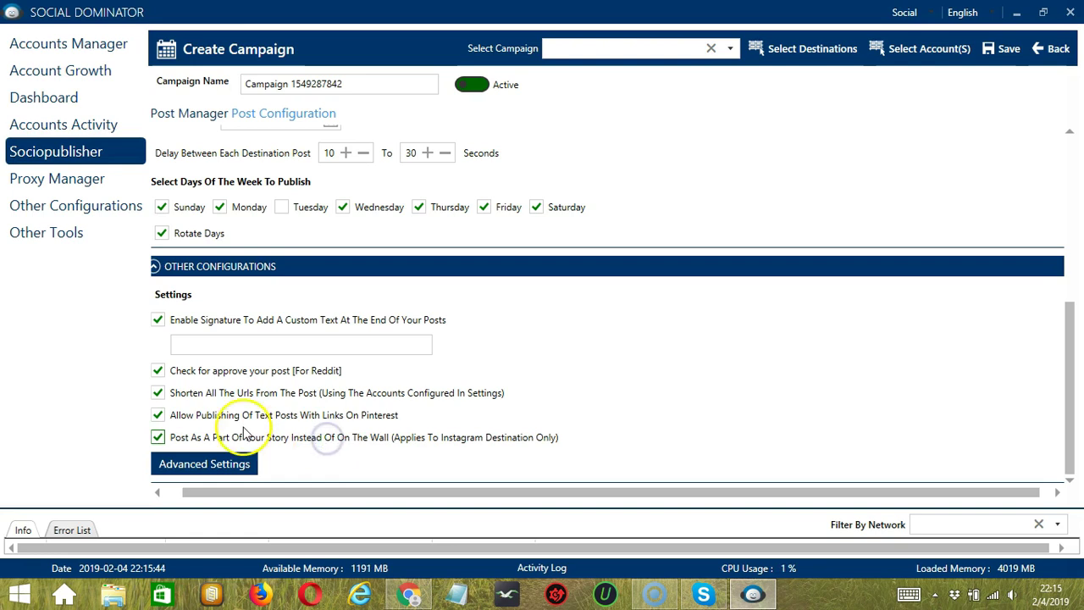
left_click(336, 444)
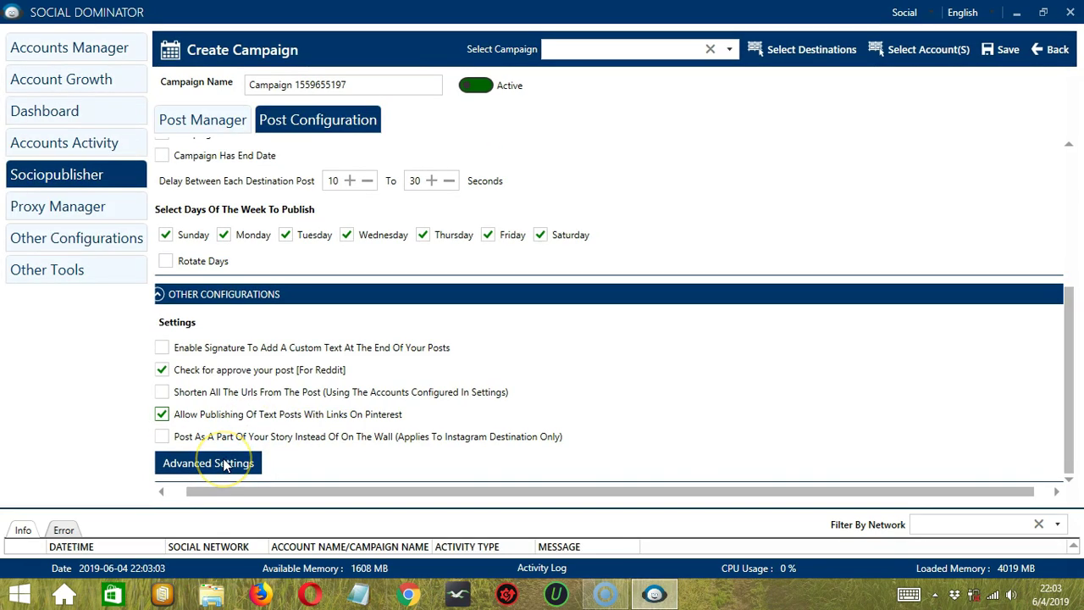
Step: Open the campaign's advanced settings, try a pending-posts notification count of 1, and reset it to 0
left_click(224, 464)
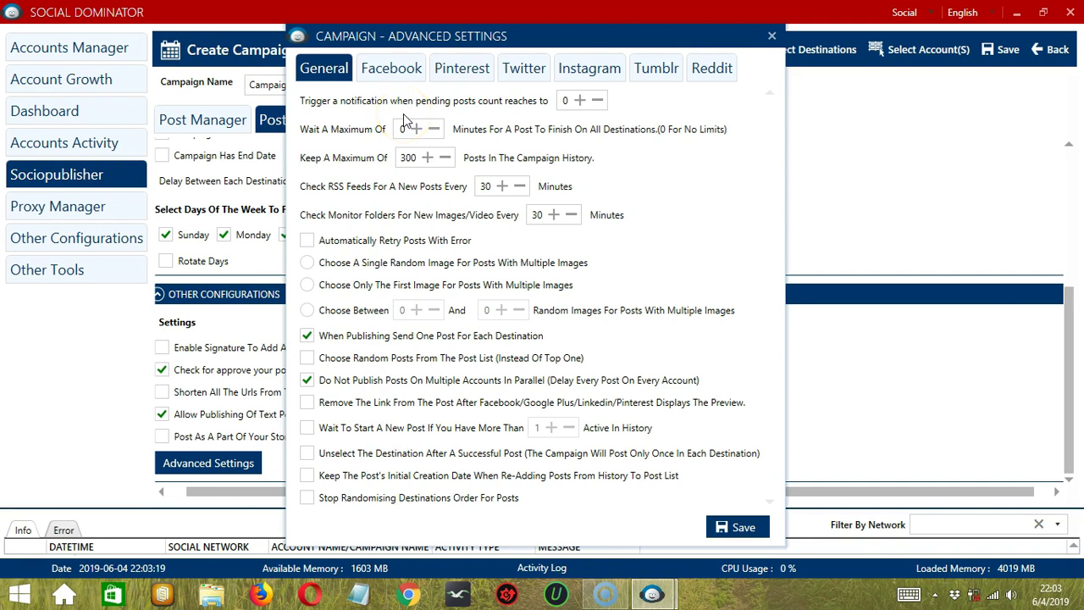
left_click(580, 100)
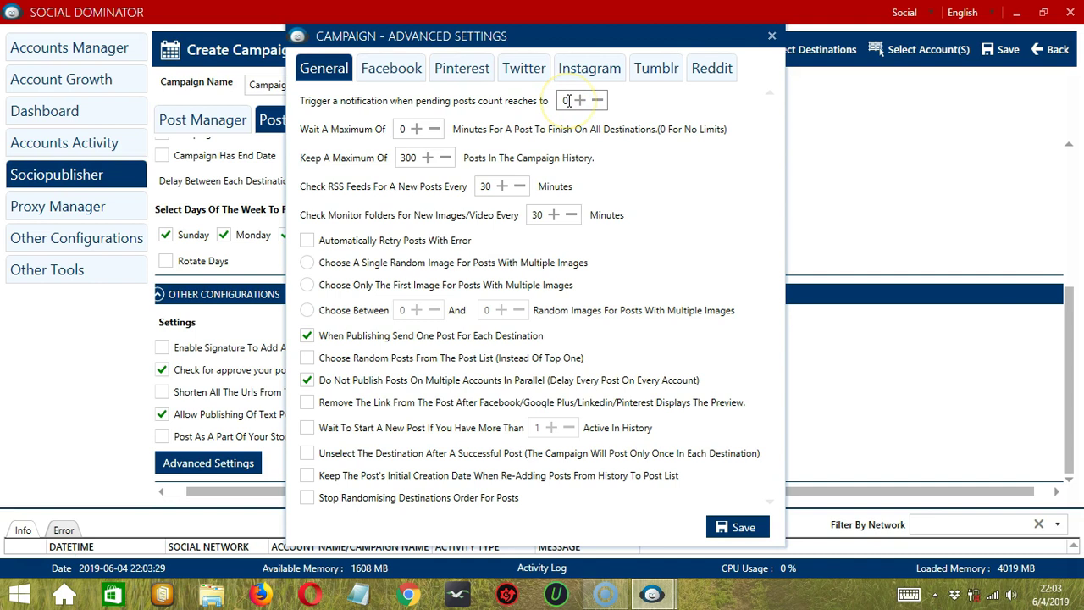
left_click(579, 100)
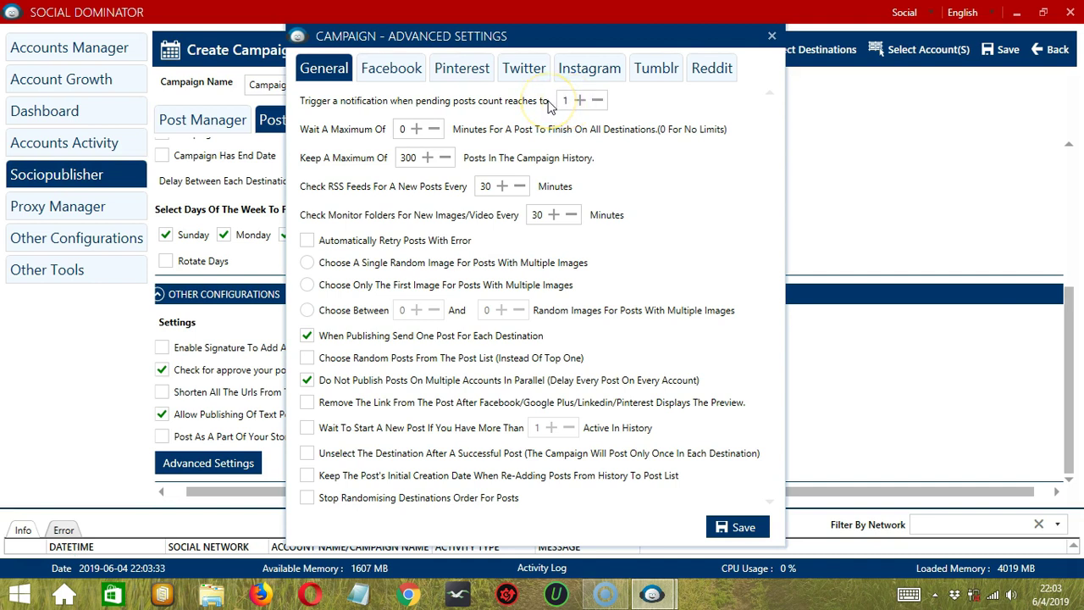
left_click(595, 101)
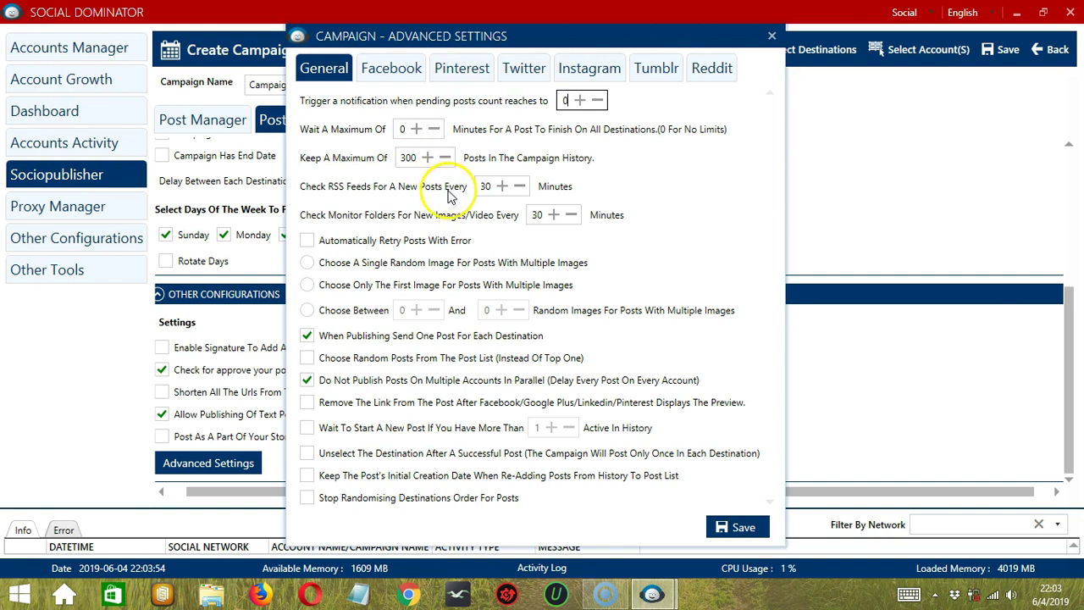
left_click(486, 187)
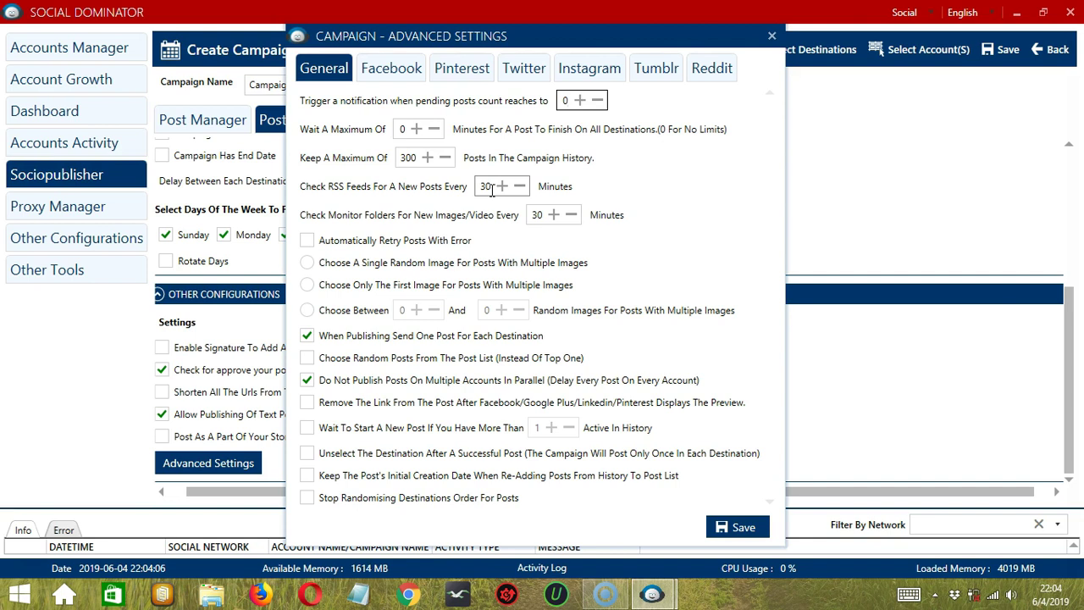
left_click(539, 216)
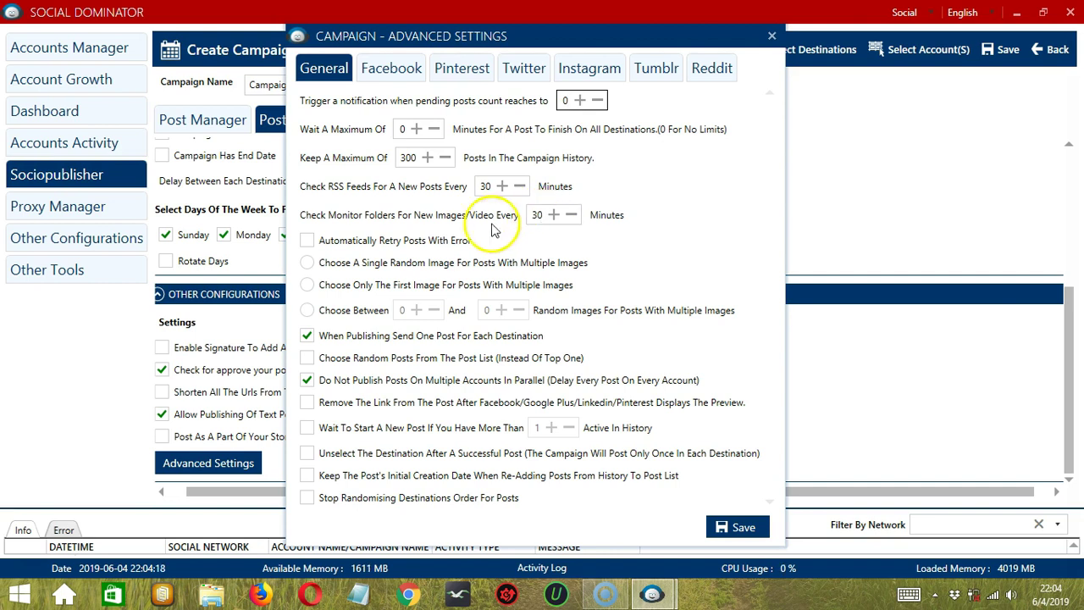
Step: Enable Automatically Retry Posts With Error and choose between 1 and 3 random images for posts with multiple images
left_click(307, 240)
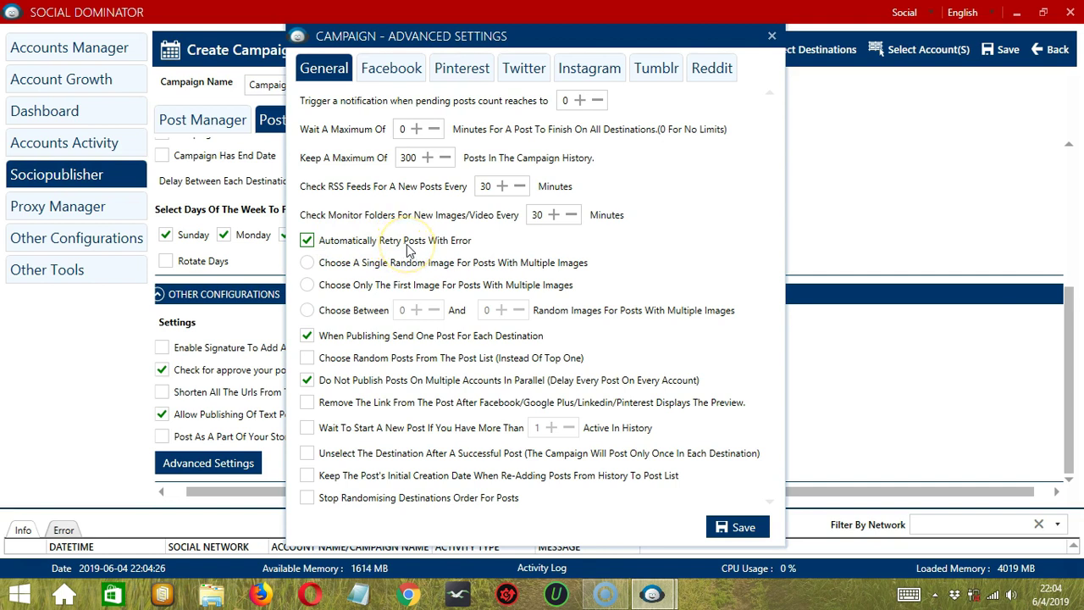
left_click(307, 264)
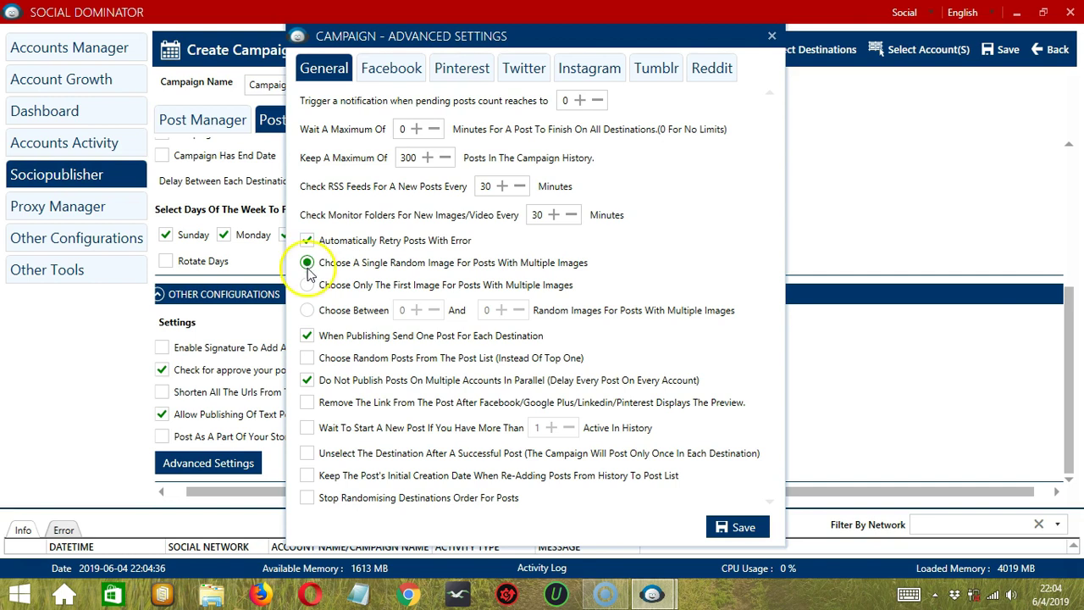
left_click(308, 285)
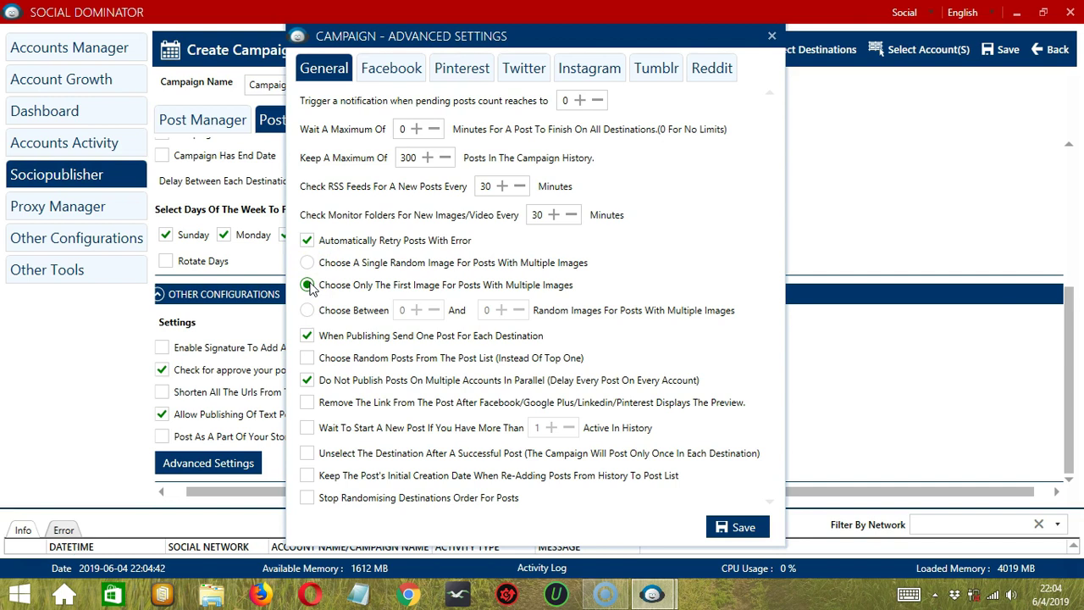
left_click(308, 311)
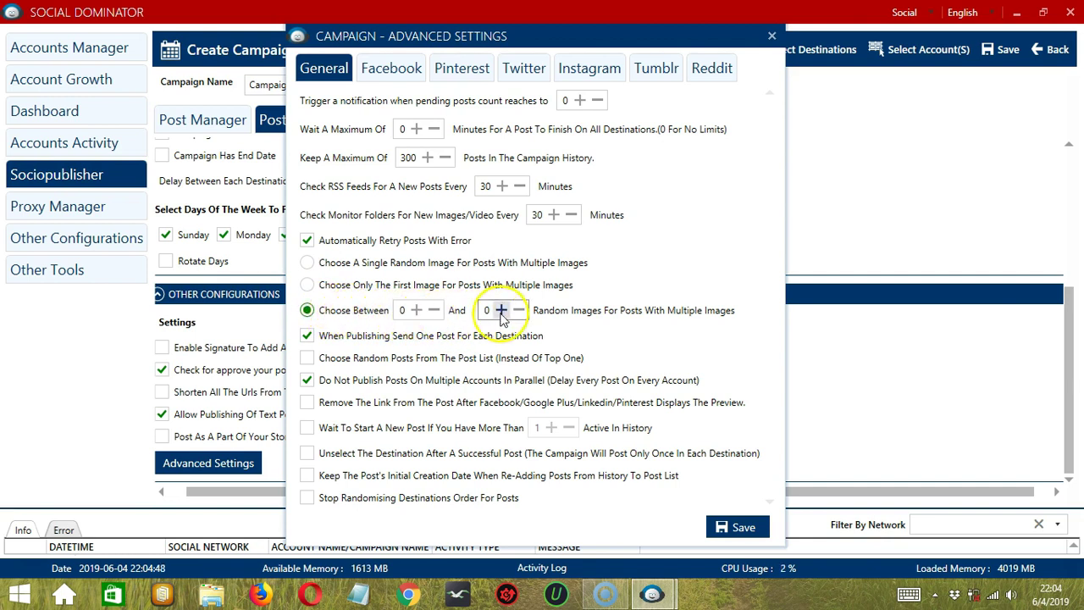
left_click(416, 310)
left_click(502, 310)
left_click(501, 310)
left_click(502, 310)
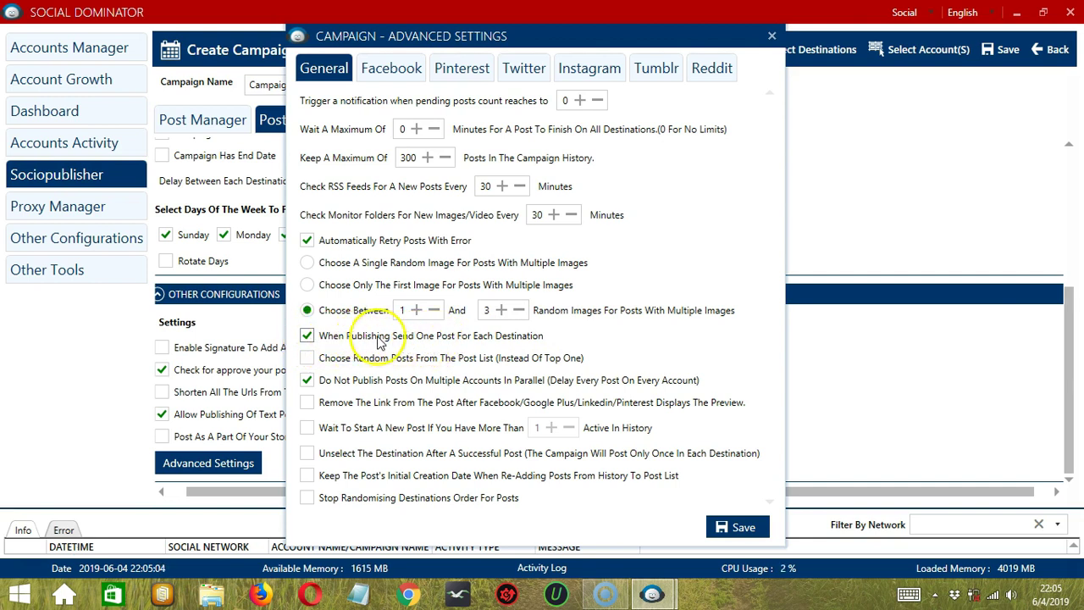
Step: Enable choosing random posts from the post list and waiting when more than 1 post is active in history, leaving link removal off
left_click(307, 358)
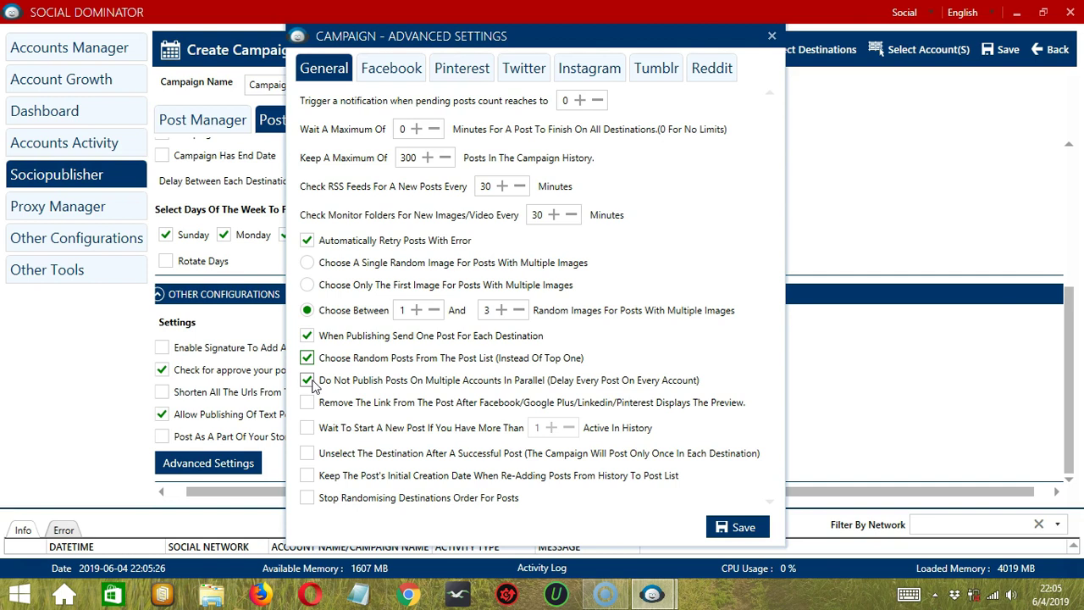
left_click(306, 405)
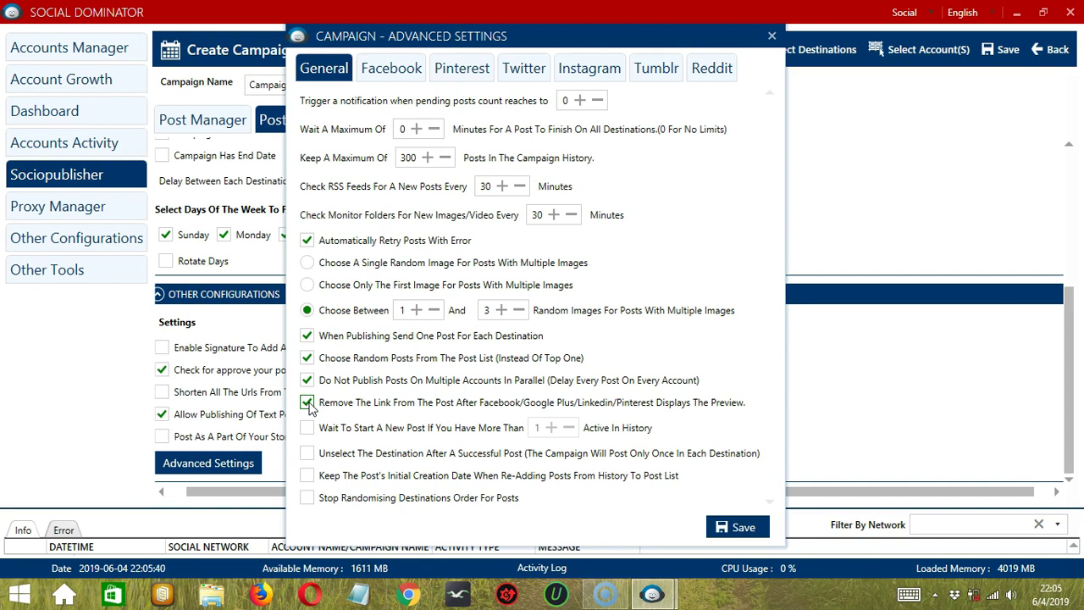
left_click(307, 403)
left_click(307, 428)
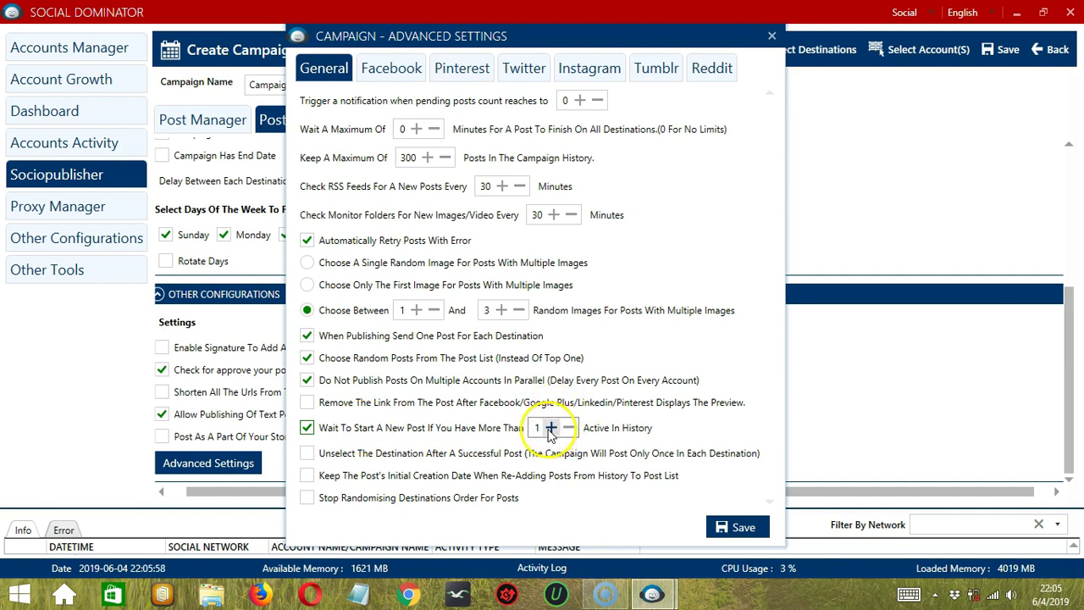
Step: Enable unselecting destinations after a successful post, keeping the initial creation date and stopping destination order randomising, and save the advanced settings
left_click(313, 455)
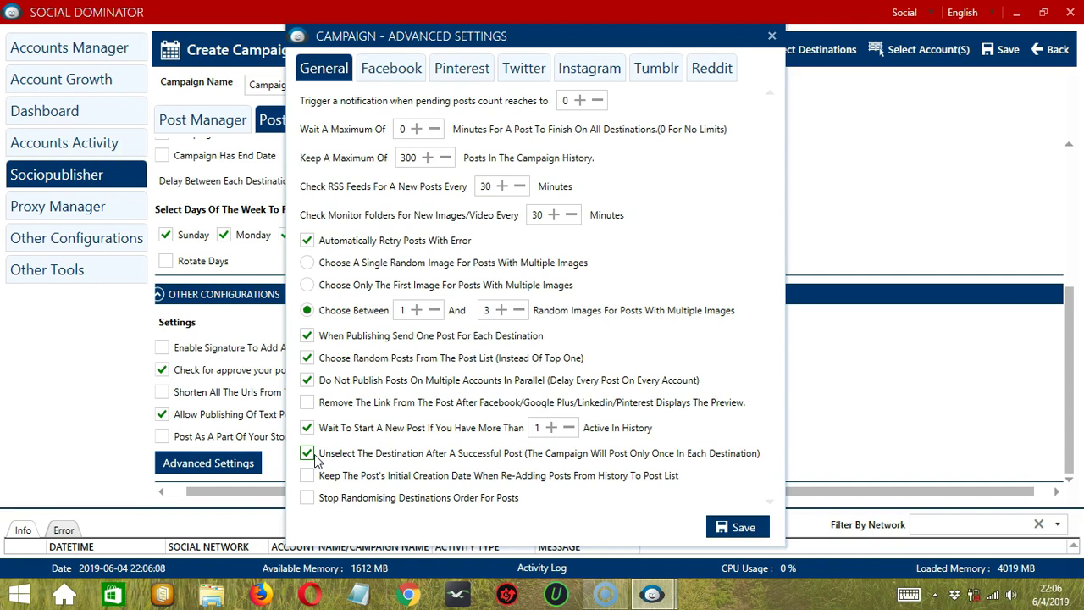
left_click(307, 477)
left_click(308, 500)
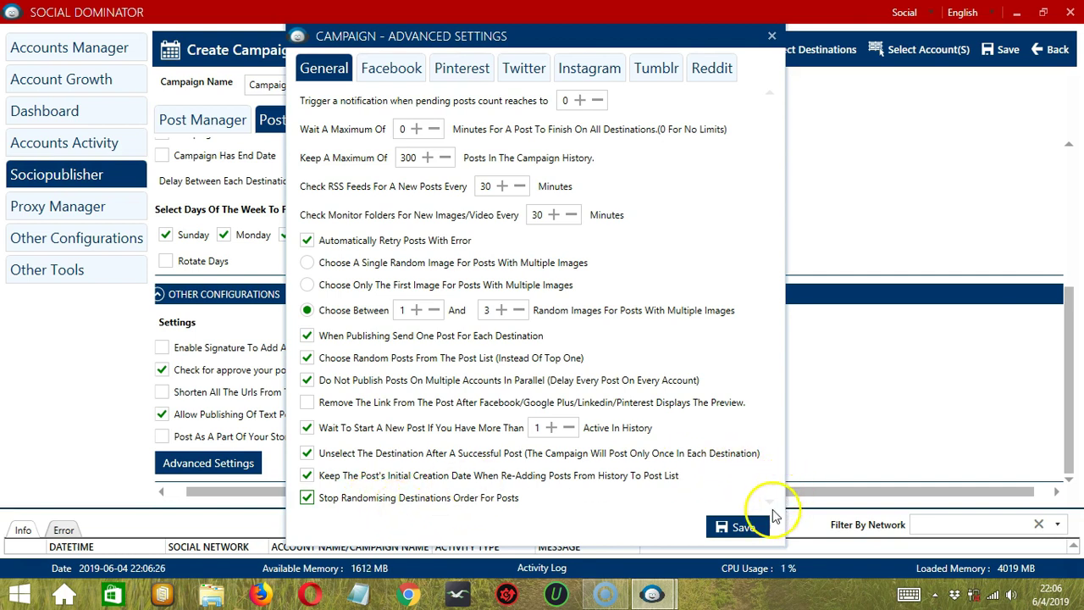
left_click(757, 528)
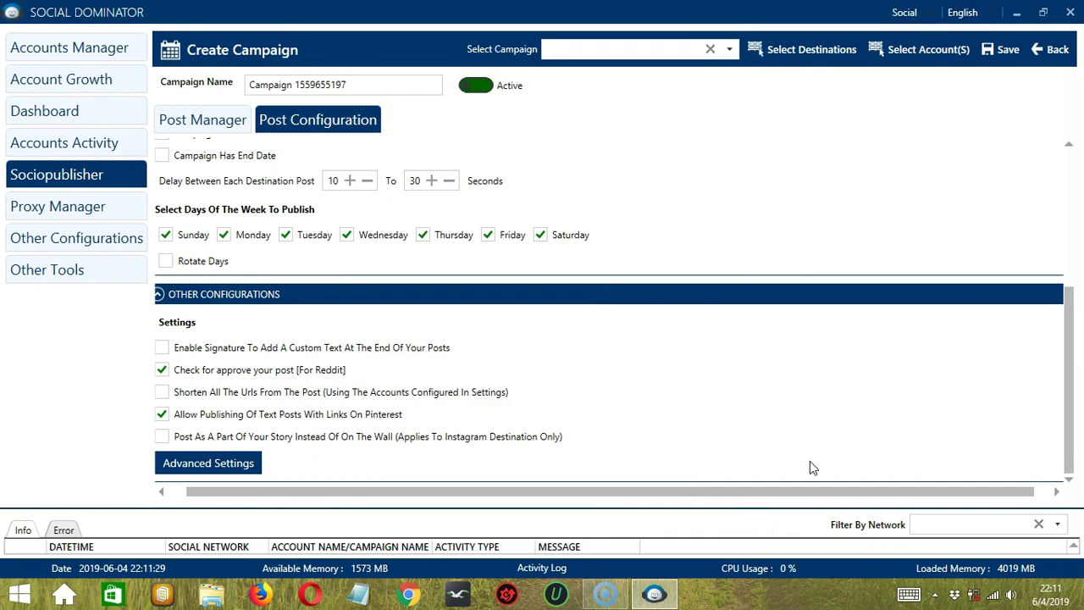
left_click(804, 53)
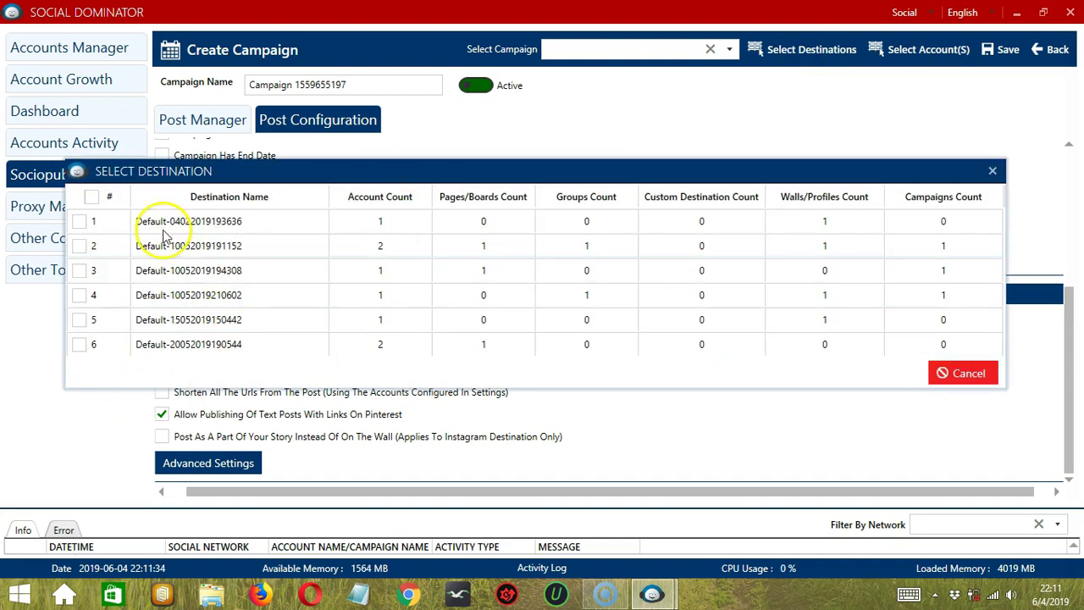
left_click(79, 271)
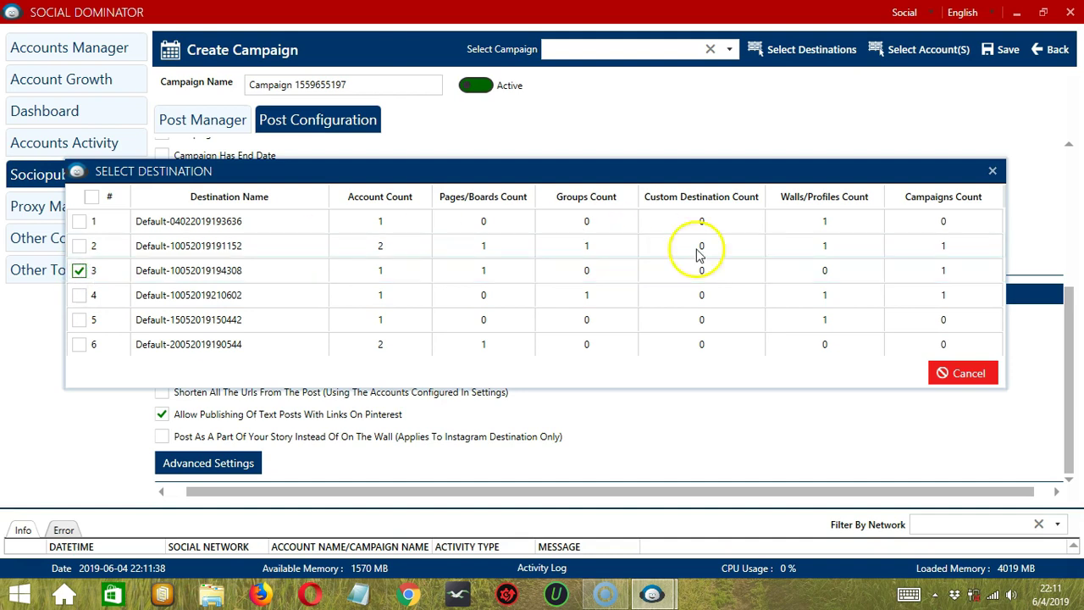
left_click(991, 171)
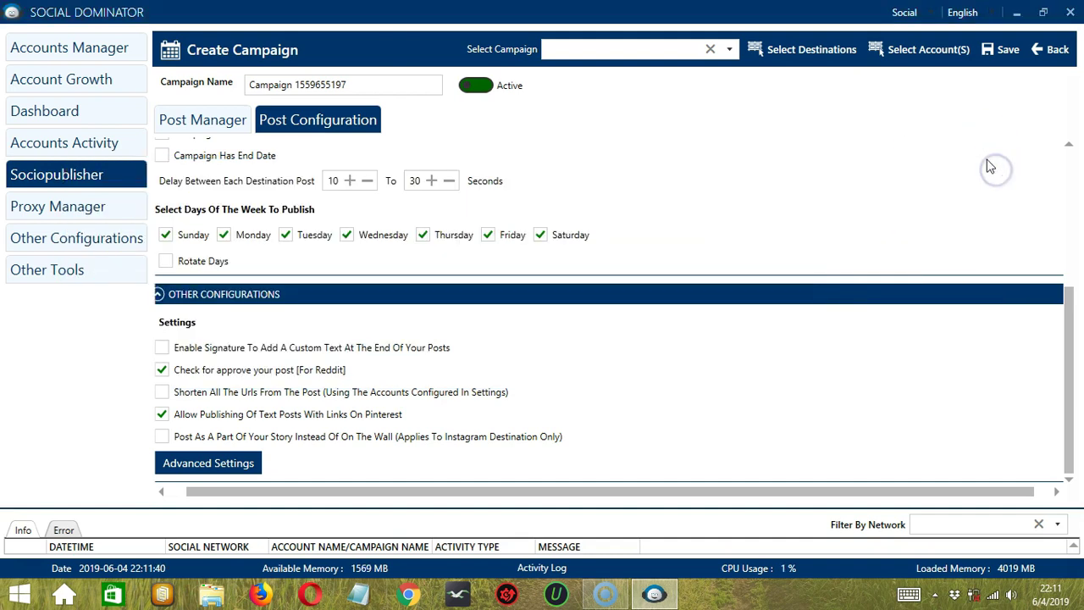
Step: Start a new destination for the campaign with the YouTube account selected, and save its channel selection
left_click(919, 53)
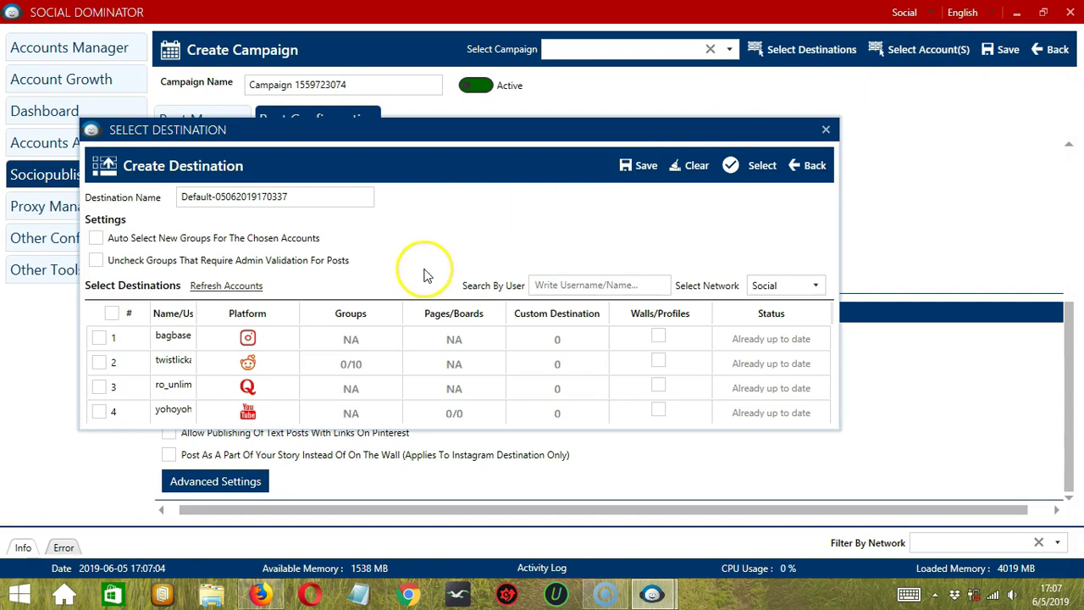
left_click(98, 413)
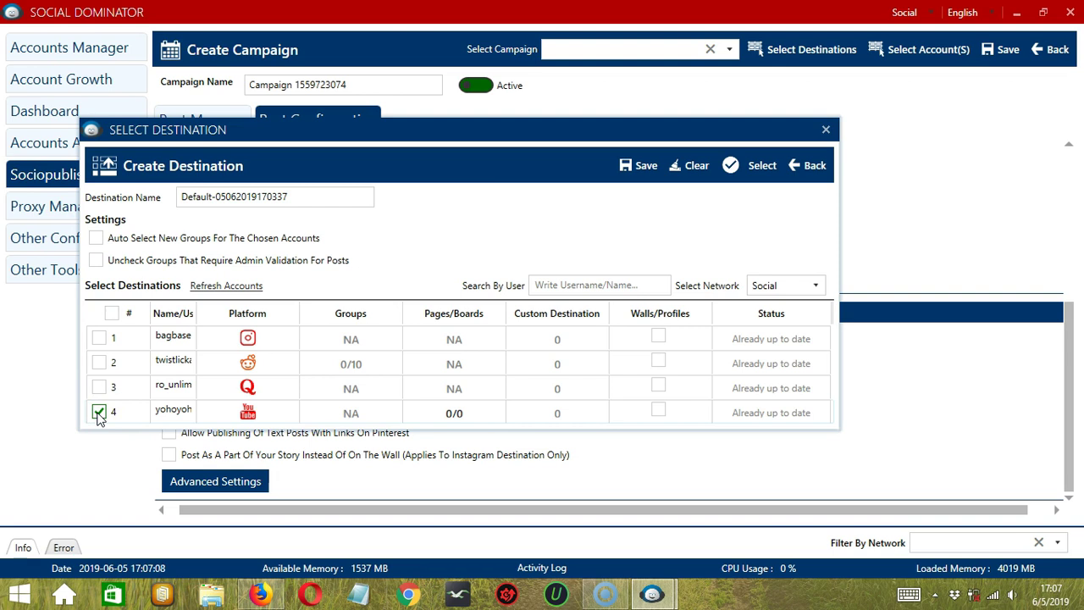
left_click(456, 415)
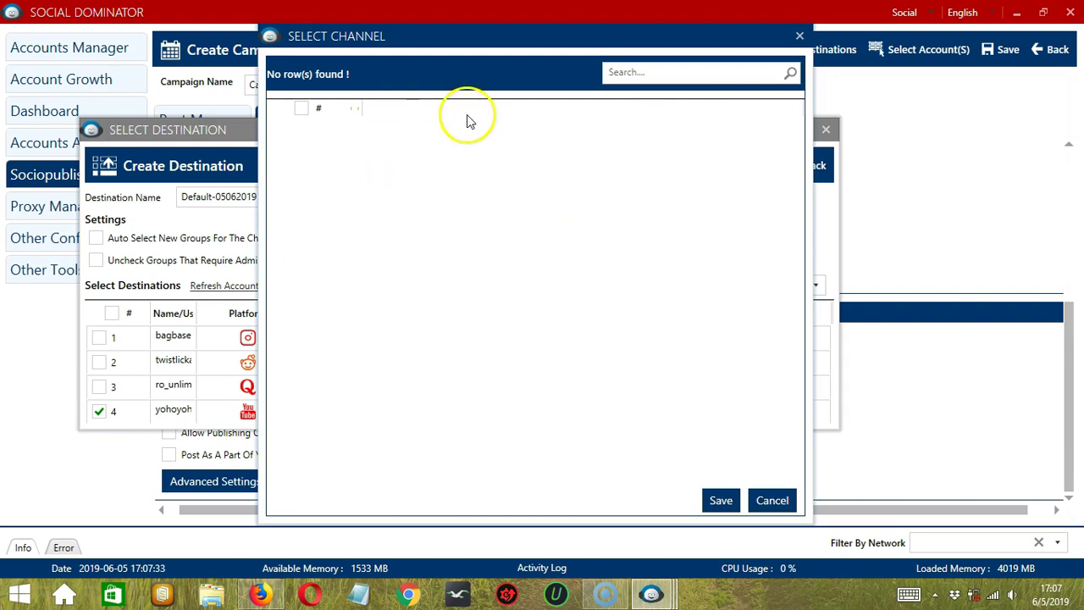
left_click(719, 508)
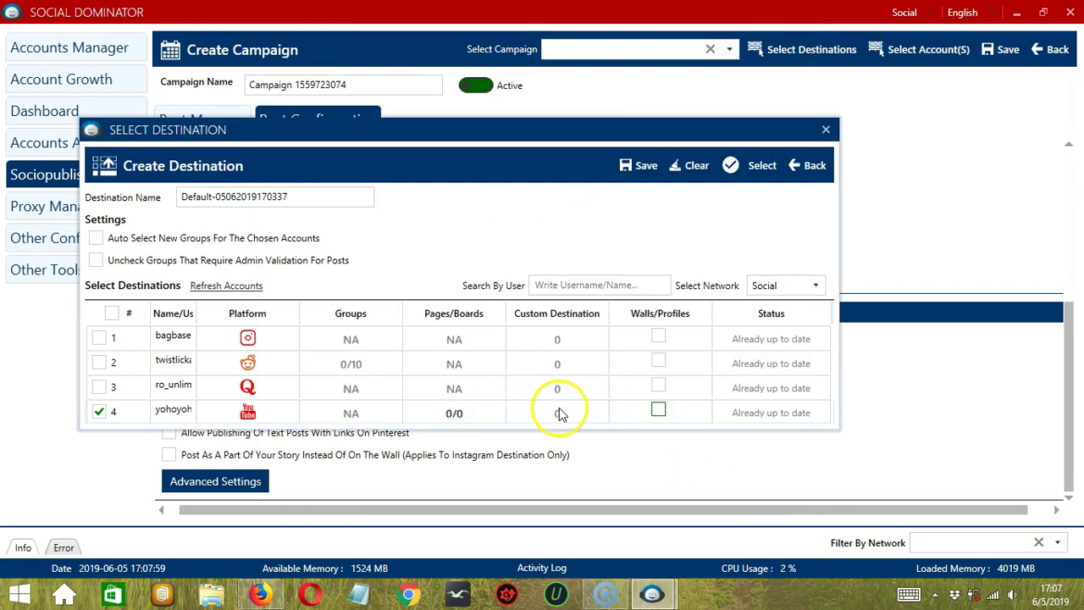
Step: Include the YouTube account's wall/profile in the destination, and save both the destination and the campaign
left_click(659, 411)
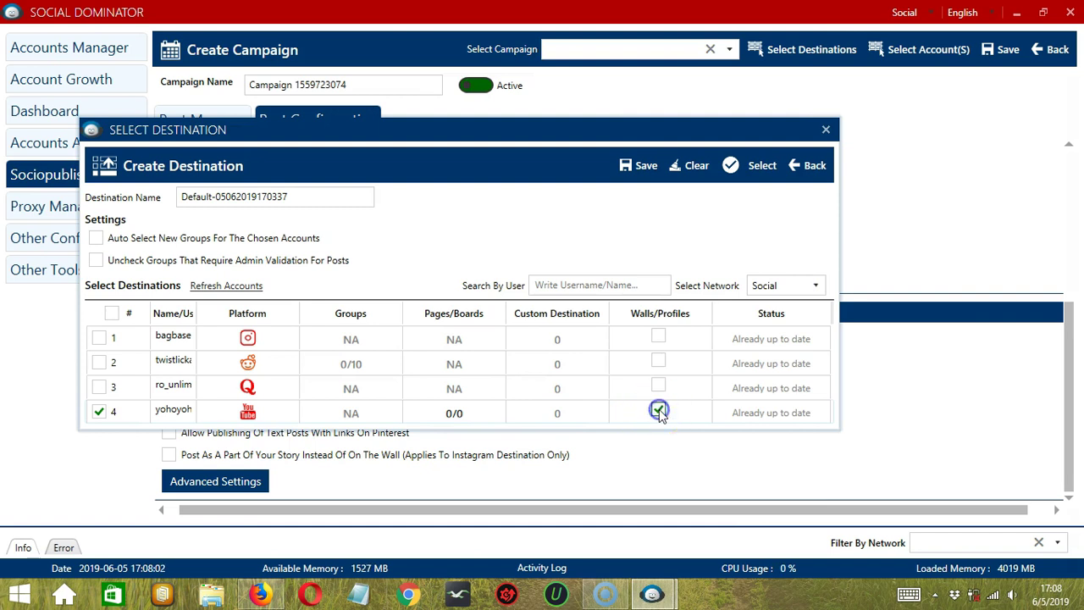
left_click(644, 167)
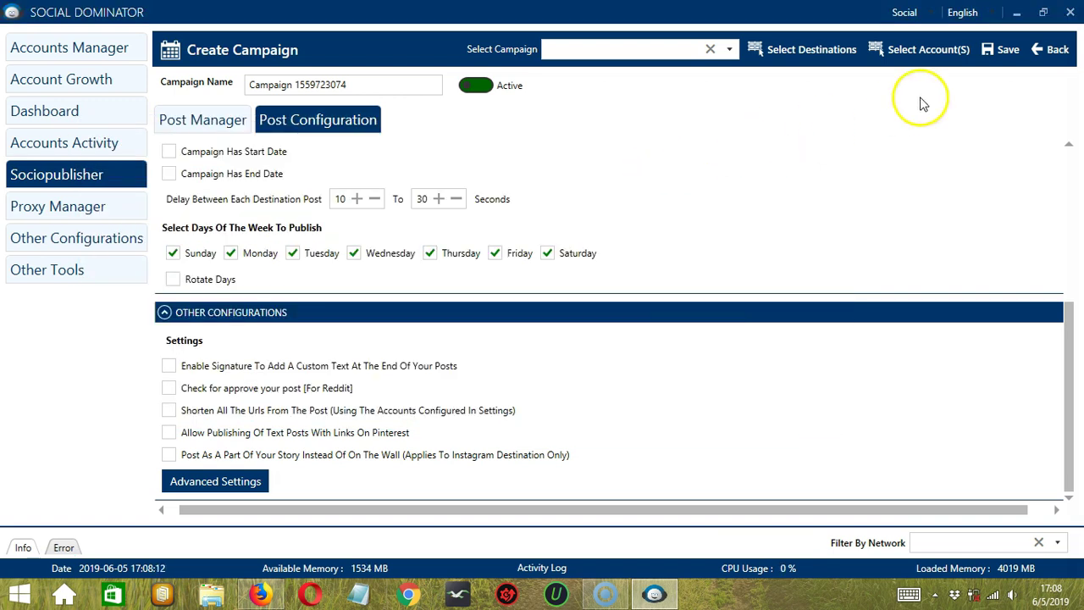
left_click(1008, 54)
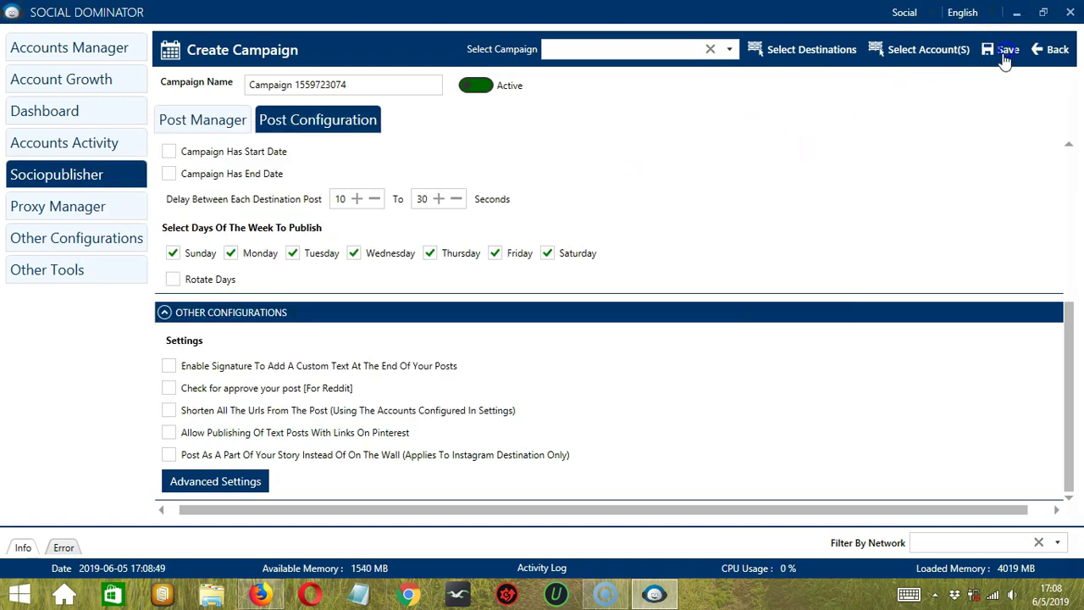